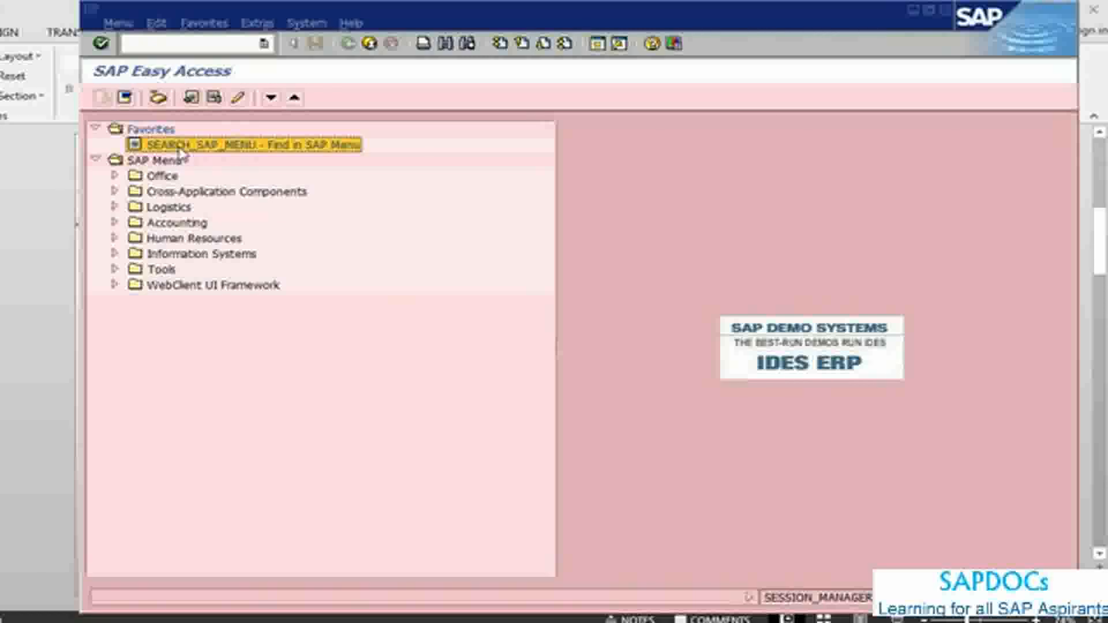
Step: Search the SAP menu for transaction code CR01, checking the code on the PowerPoint slide, and return to the start screen
double_click(253, 151)
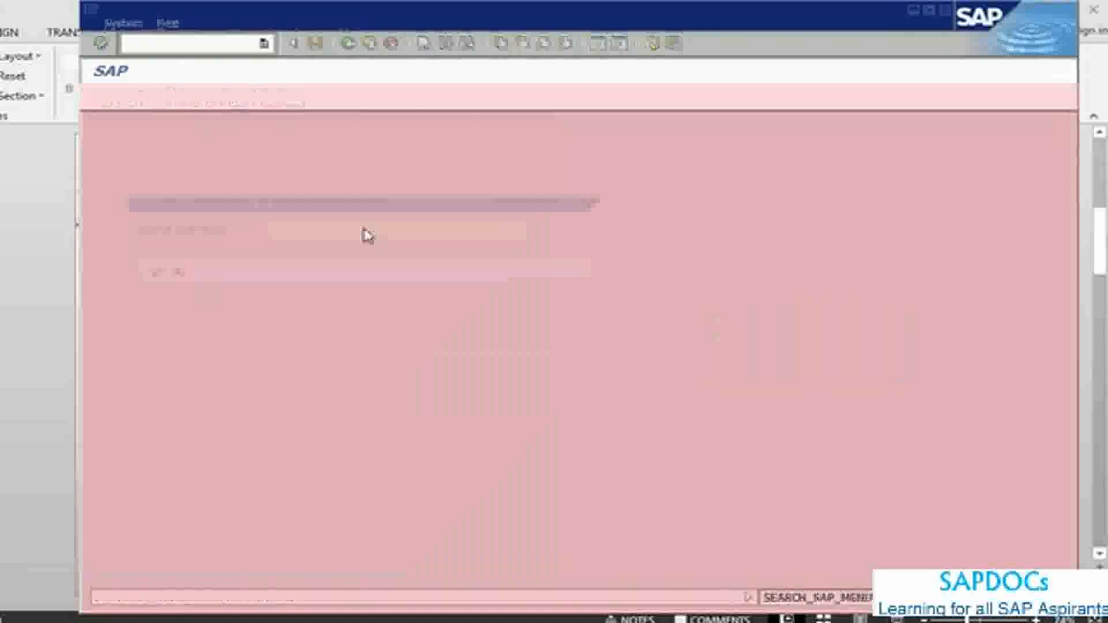
key("alt+Tab")
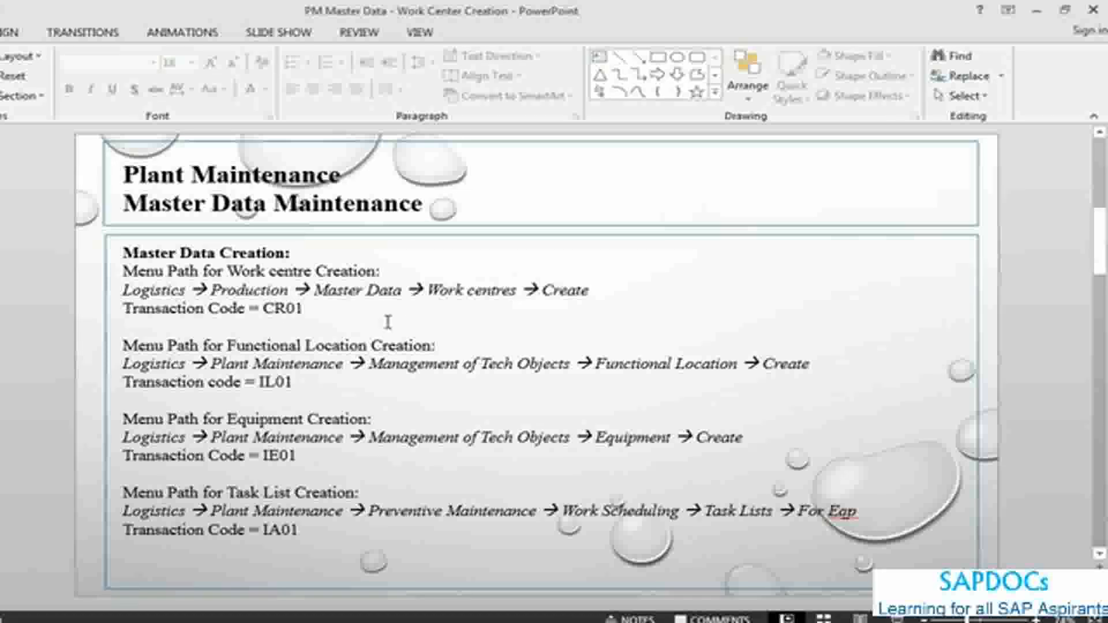
key("alt+Tab")
type("cr")
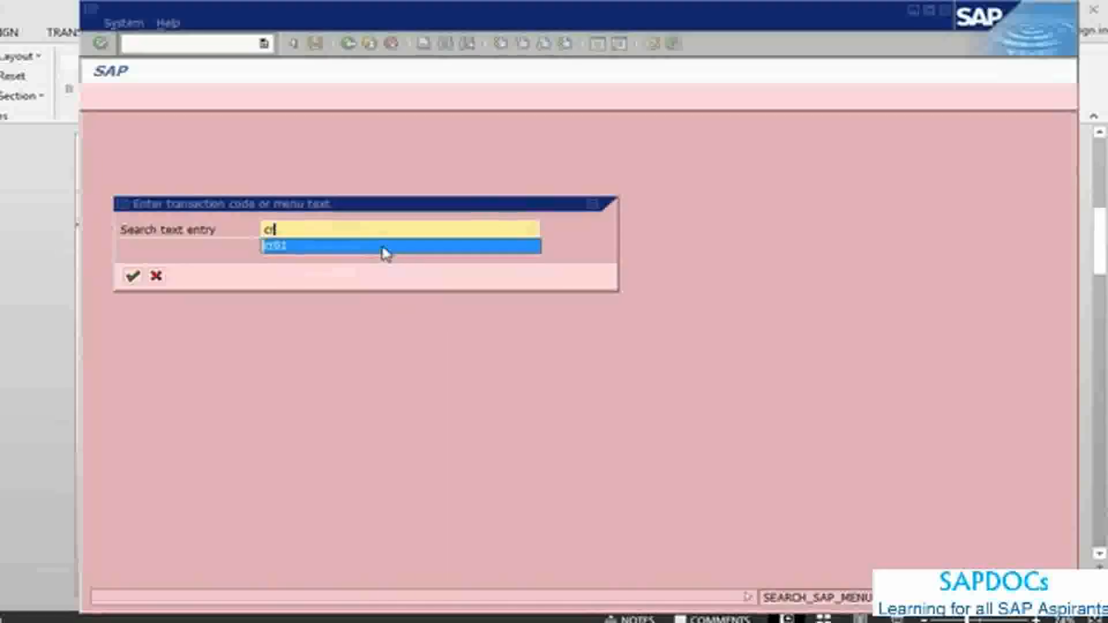
left_click(383, 246)
key("Return")
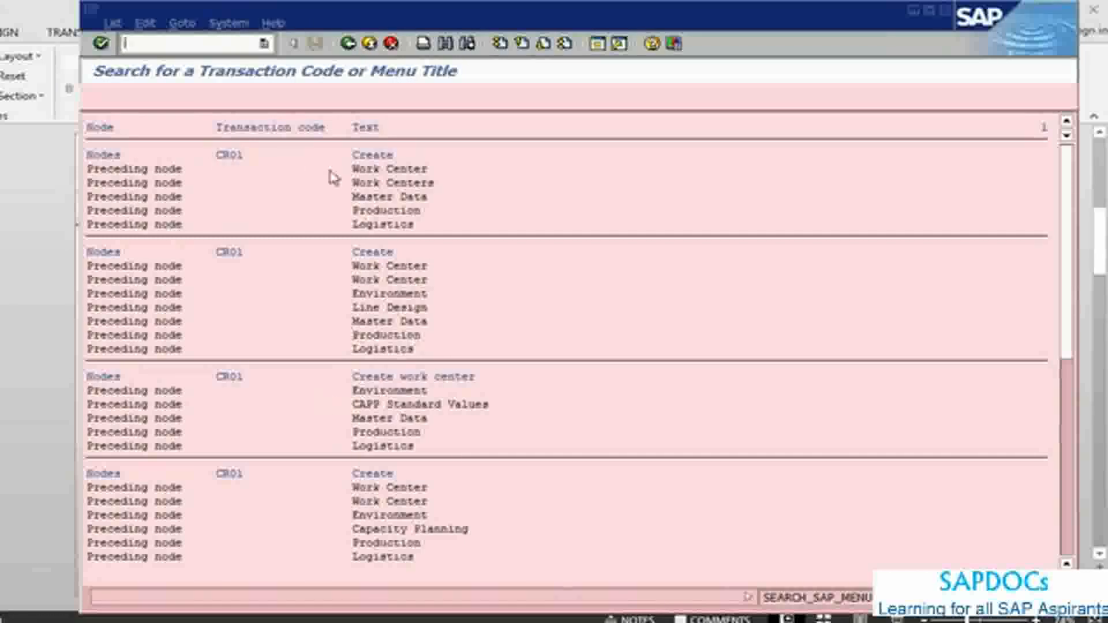
left_click(347, 43)
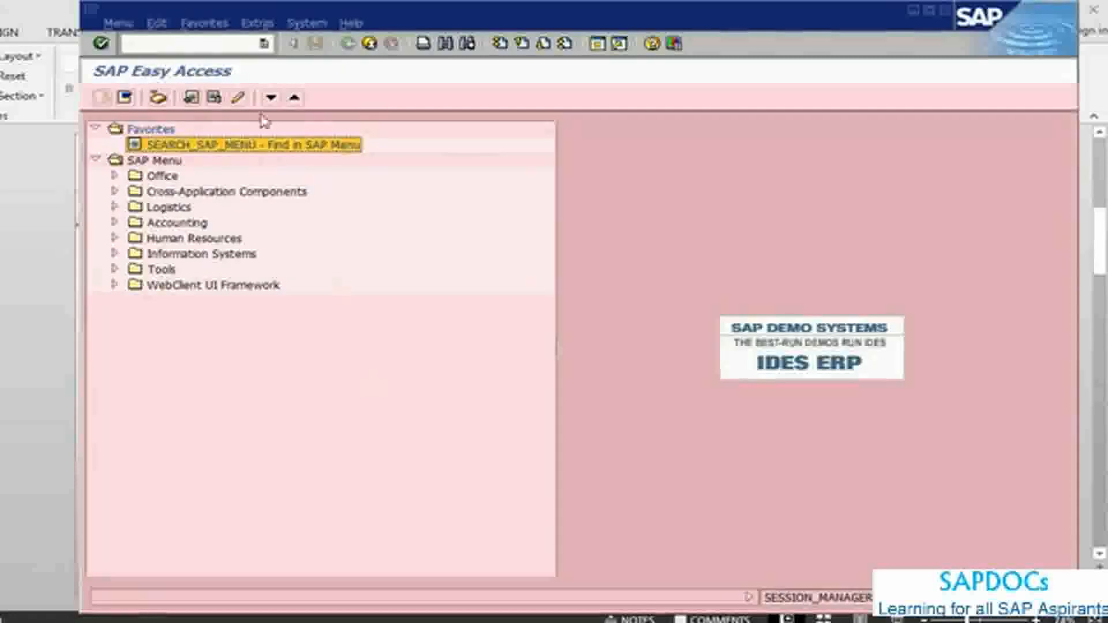
Step: View the Create Work Centre slide in PowerPoint and start transaction CR01 in SAP with the command /ncr01
left_click(217, 45)
key("alt+Tab")
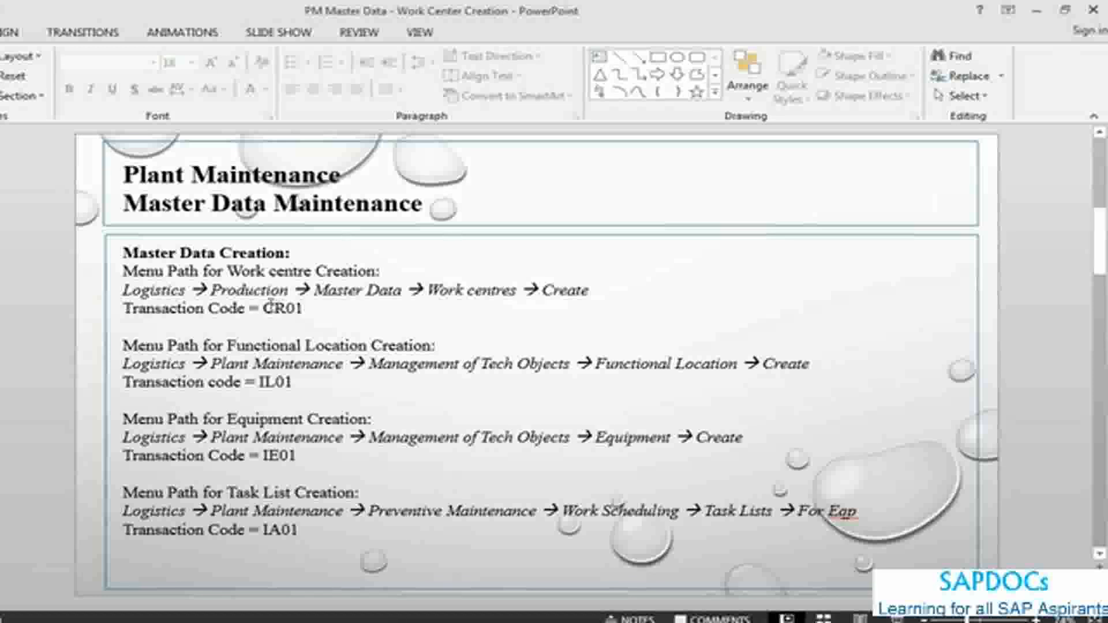
scroll(616, 505, "down", 1)
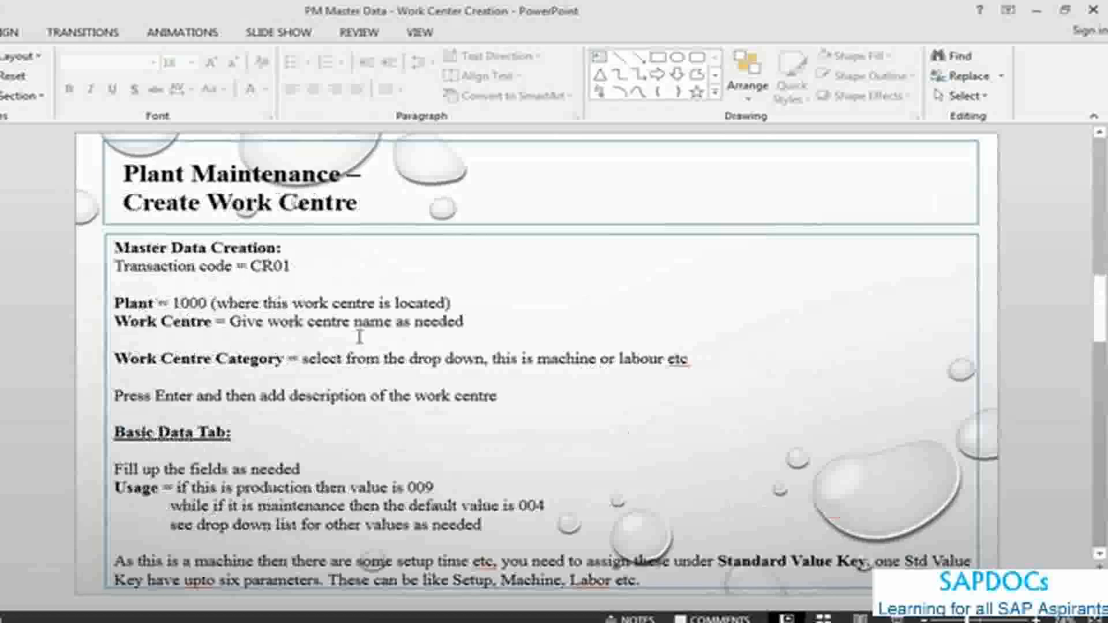
key("alt+Tab")
type("/ncr01")
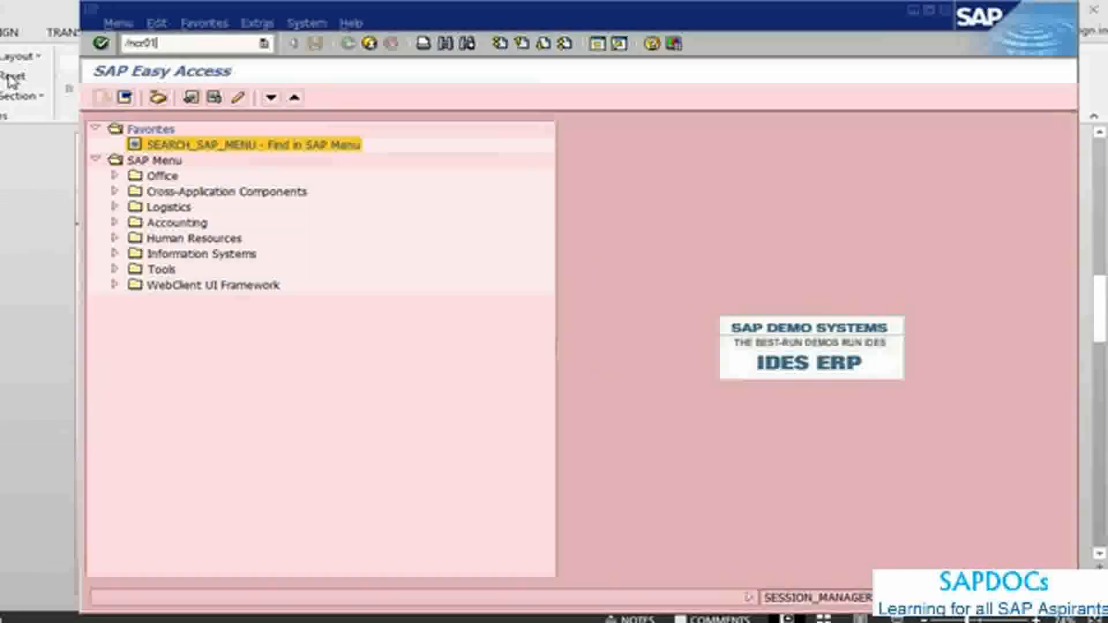
key("Return")
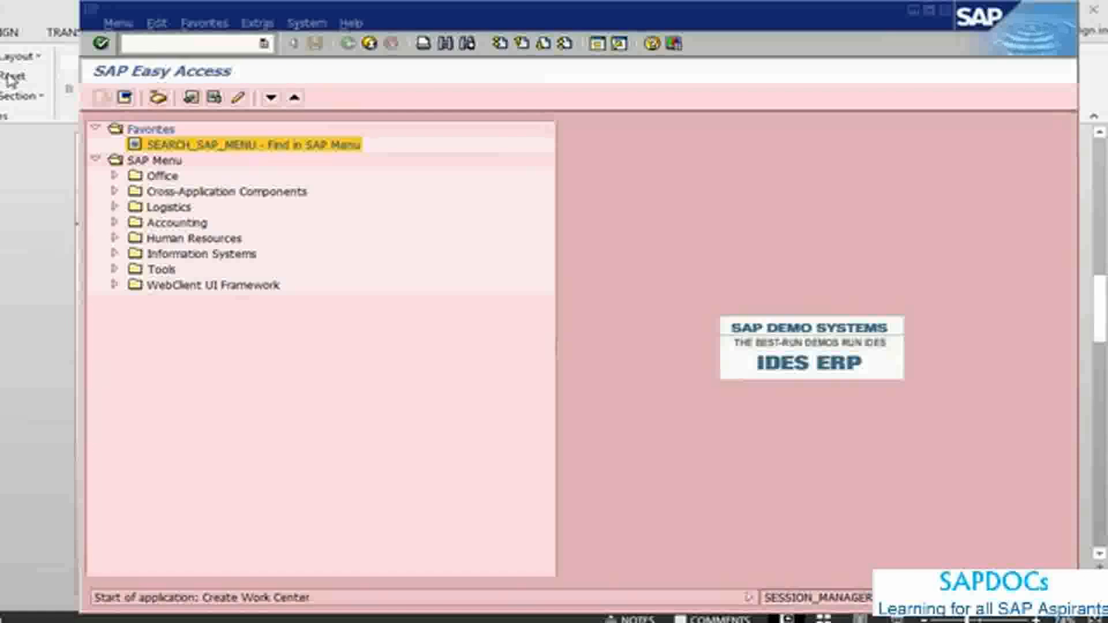
Step: Enter plant 1000 and name the new work center Tools
type("1")
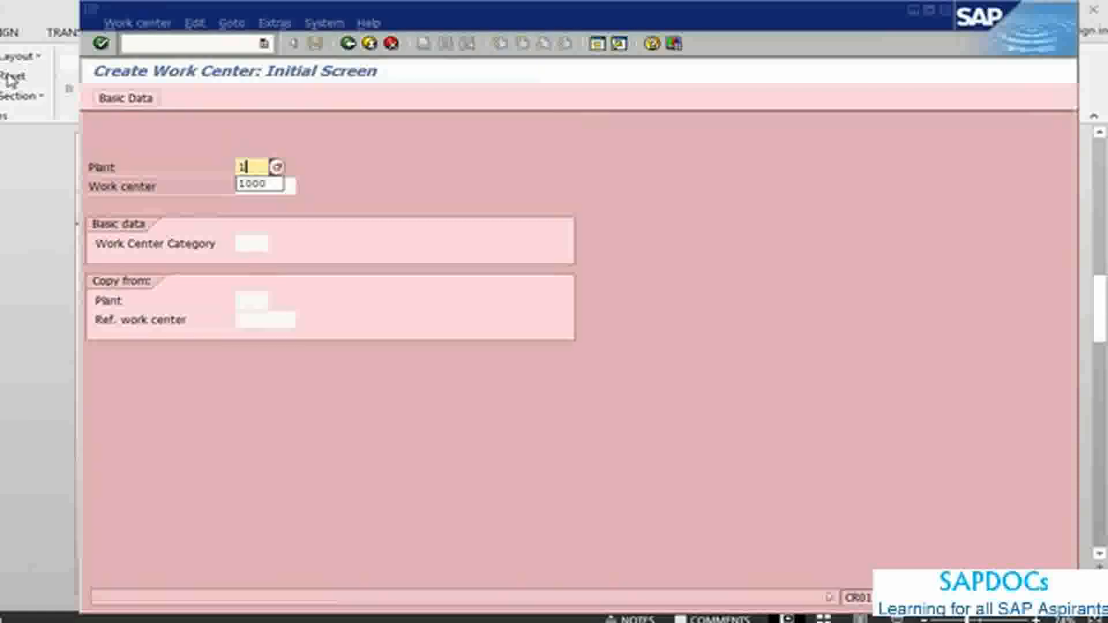
type("000")
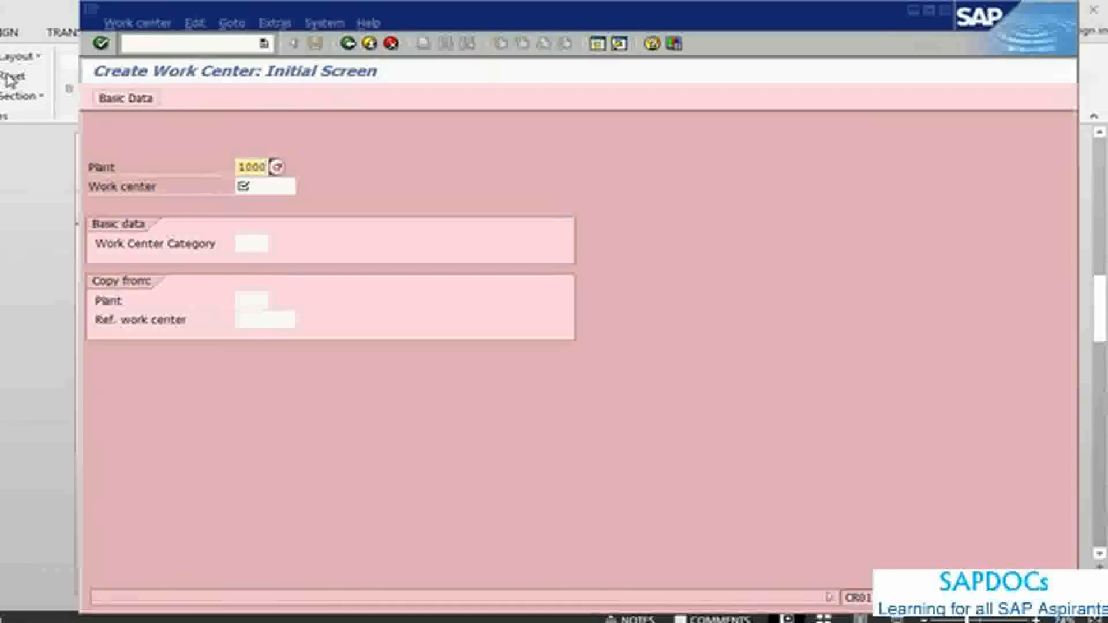
key("Tab")
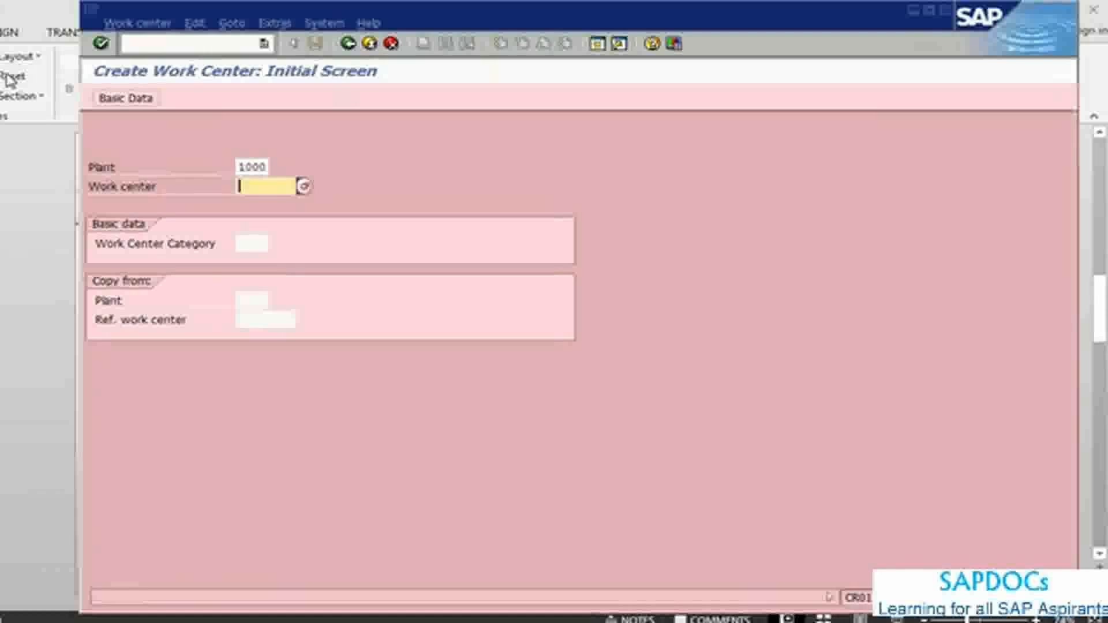
type("Tc")
type("ol")
type("S")
Step: Assign work center category 0013 (Station), check the PowerPoint notes, and continue to the basic data in SAP
left_click(244, 244)
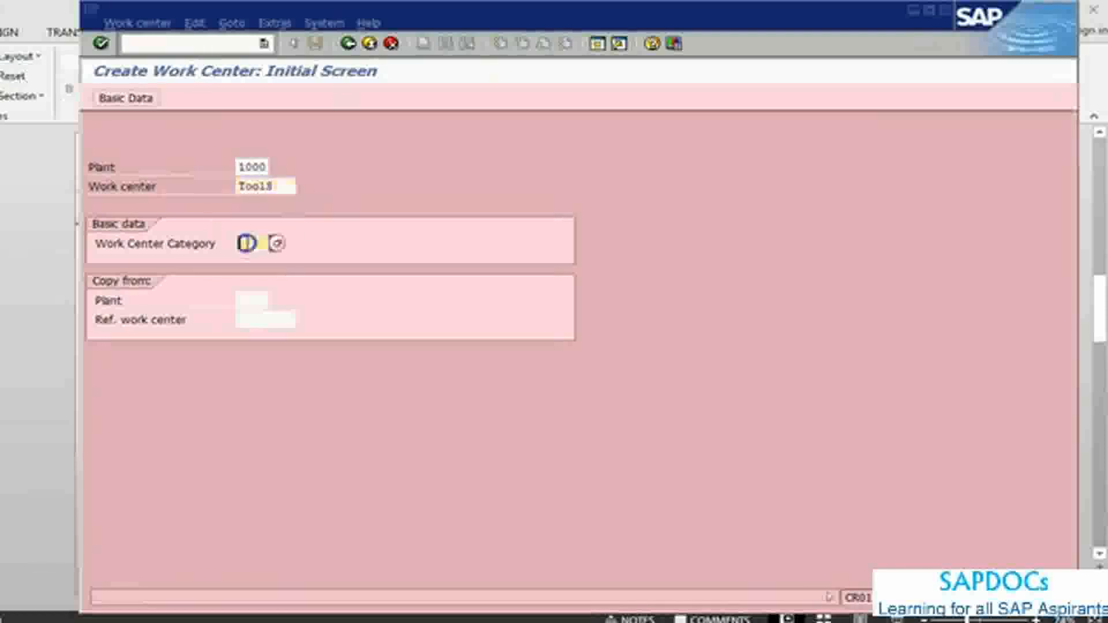
left_click(278, 245)
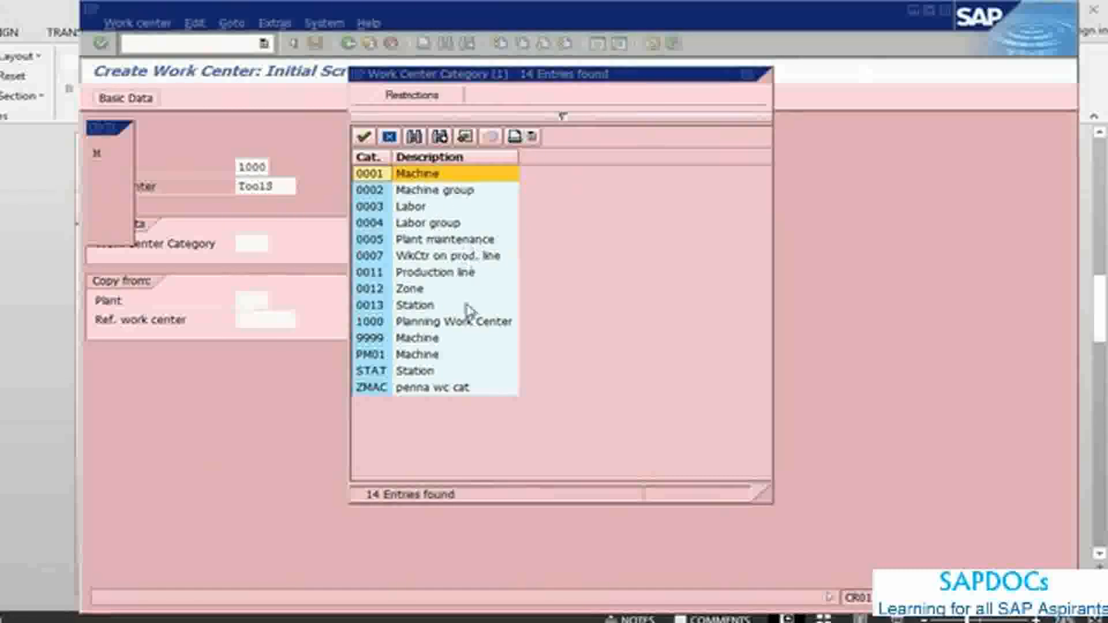
double_click(423, 310)
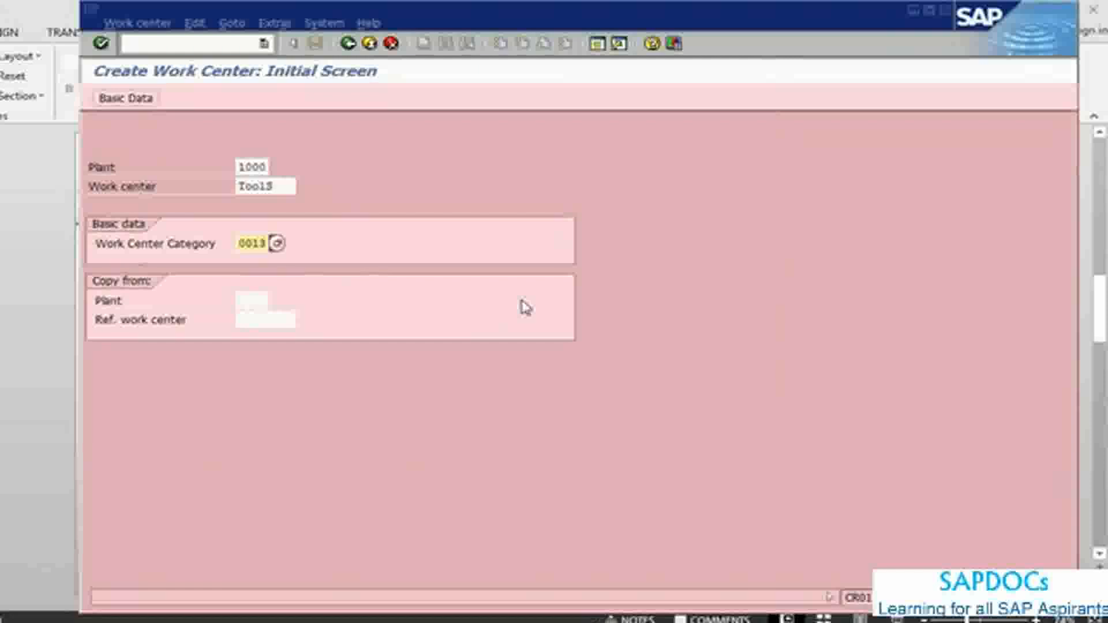
key("alt+Tab")
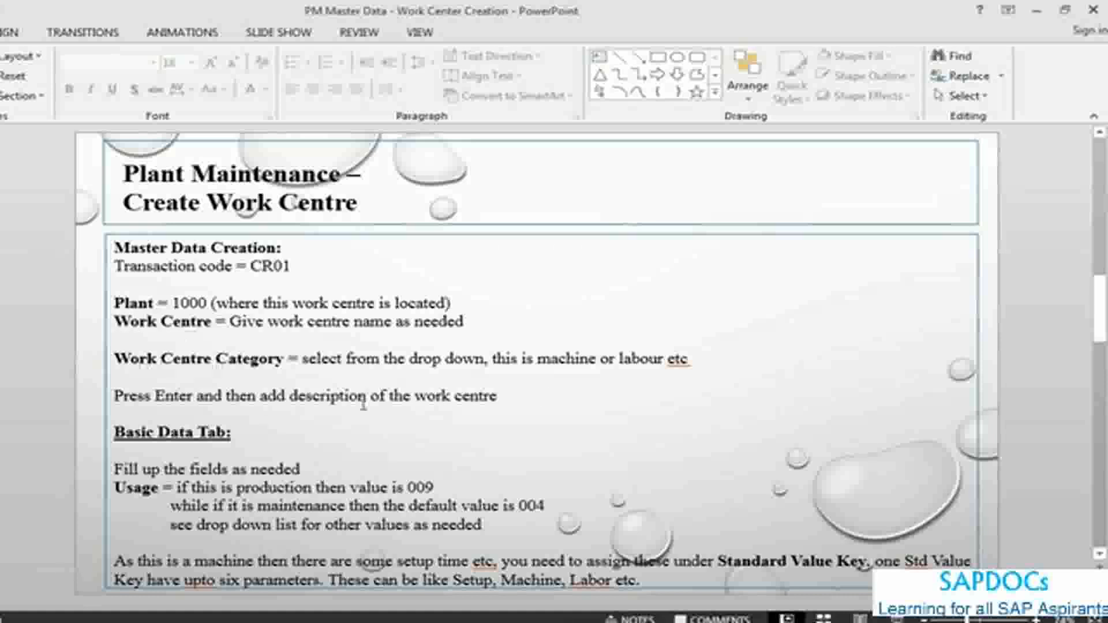
key("alt+Tab")
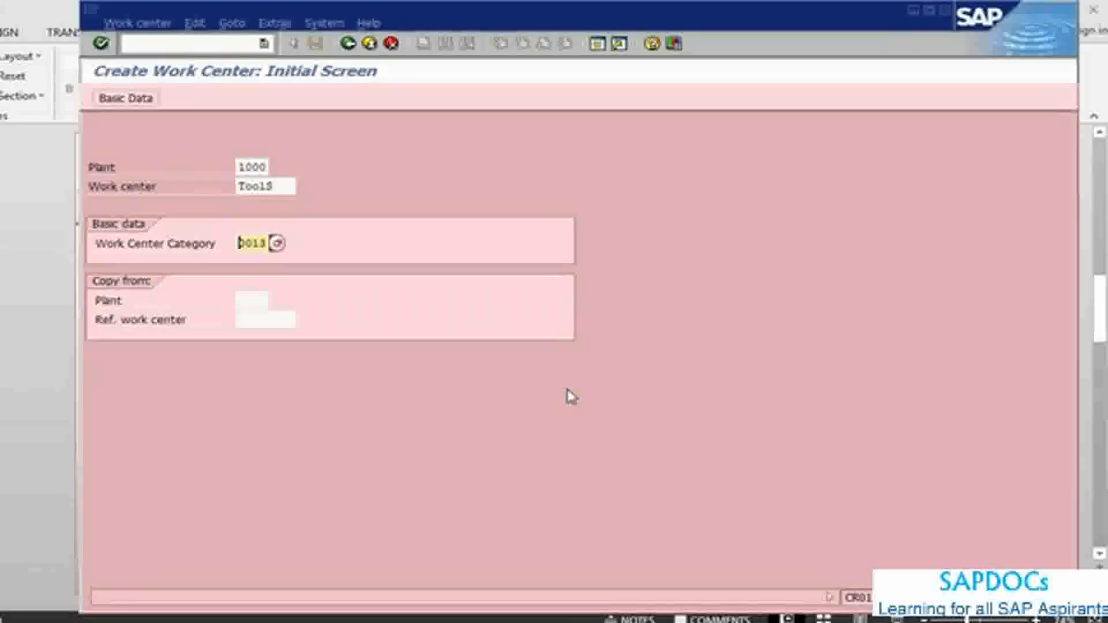
key("Return")
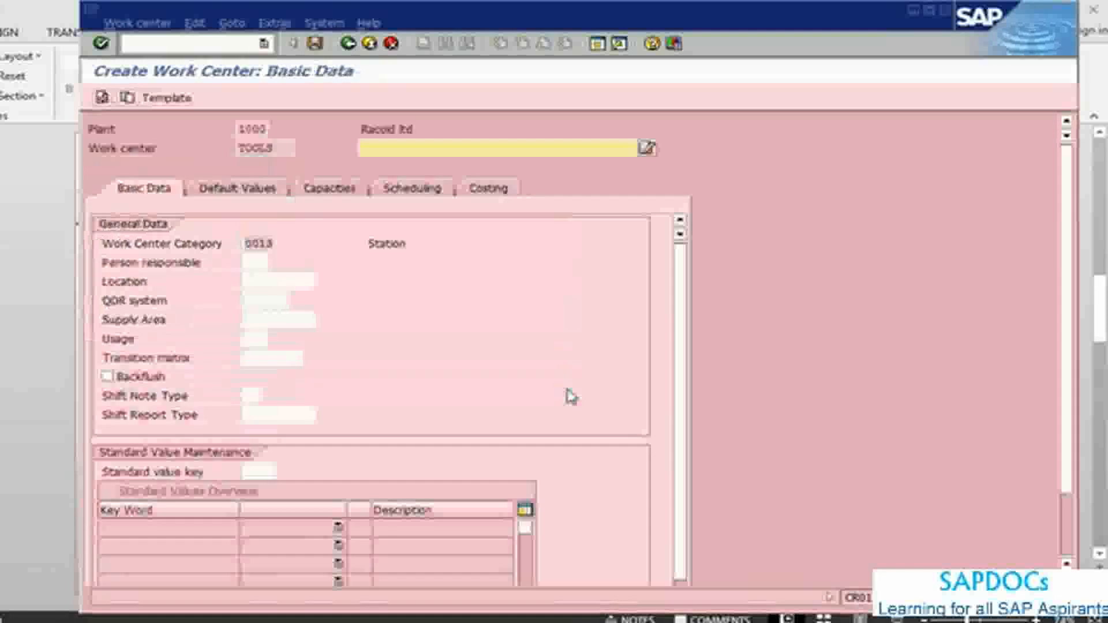
Step: Consult the PowerPoint notes on the description and describe the work center in SAP as "tool shop"
key("alt+Tab")
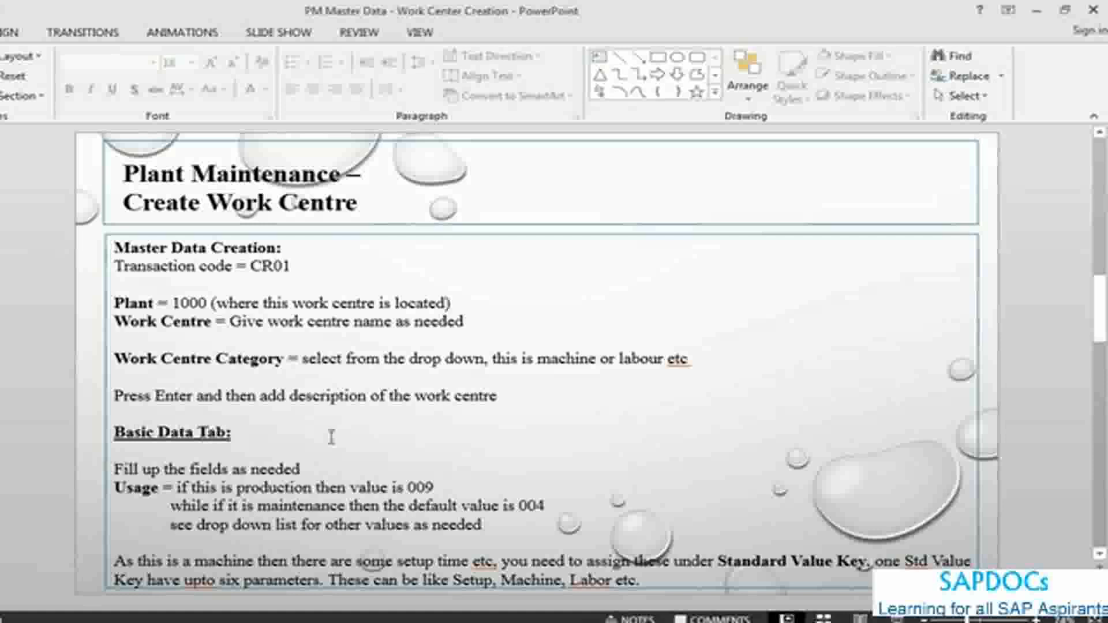
key("alt+Tab")
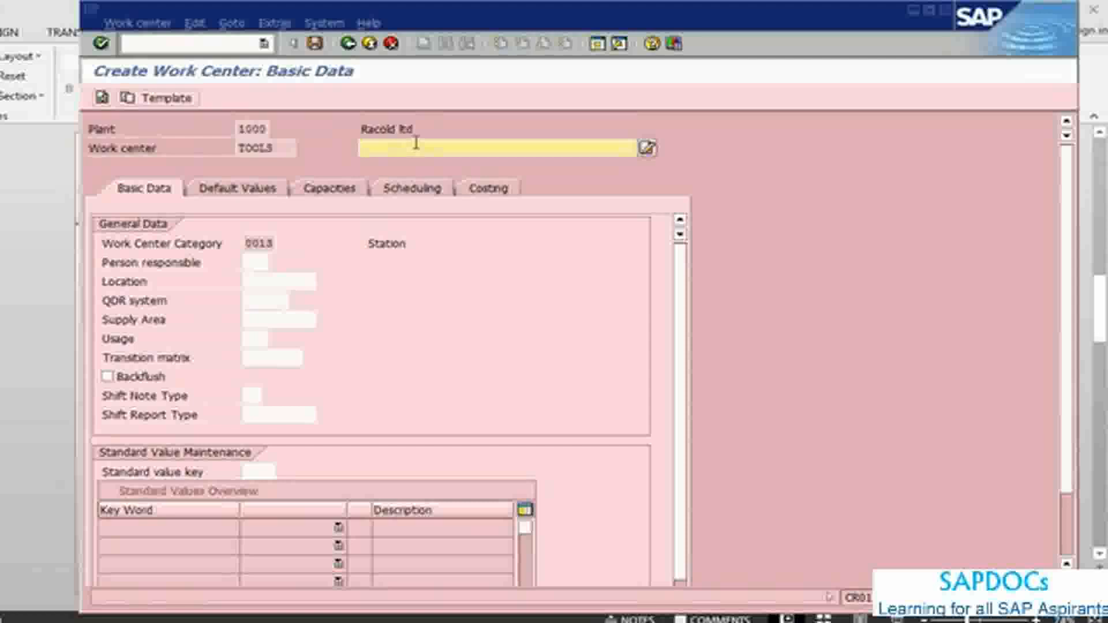
type("tool shop")
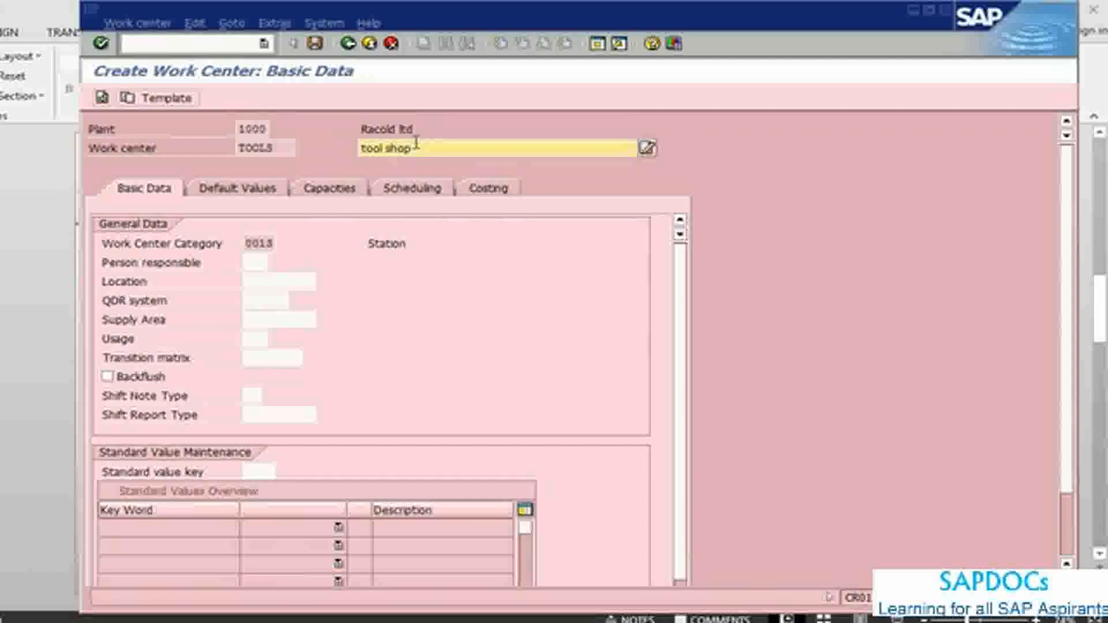
Step: Check the usage notes in PowerPoint and set the work center's usage in SAP to 004, Only plant maintenance
key("alt+Tab")
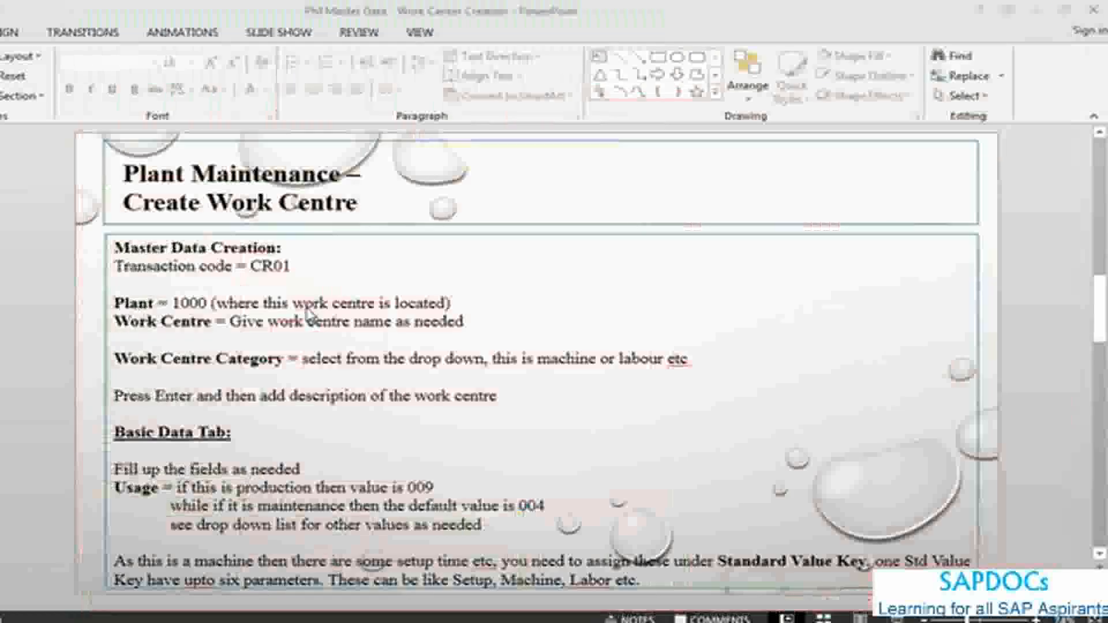
key("alt+Tab")
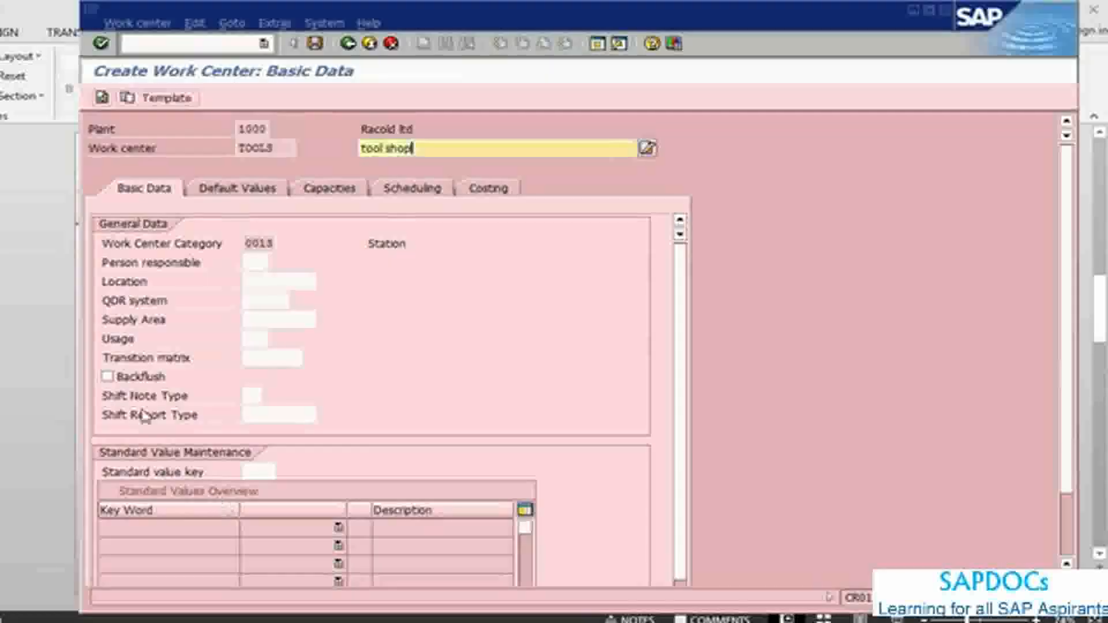
left_click(257, 341)
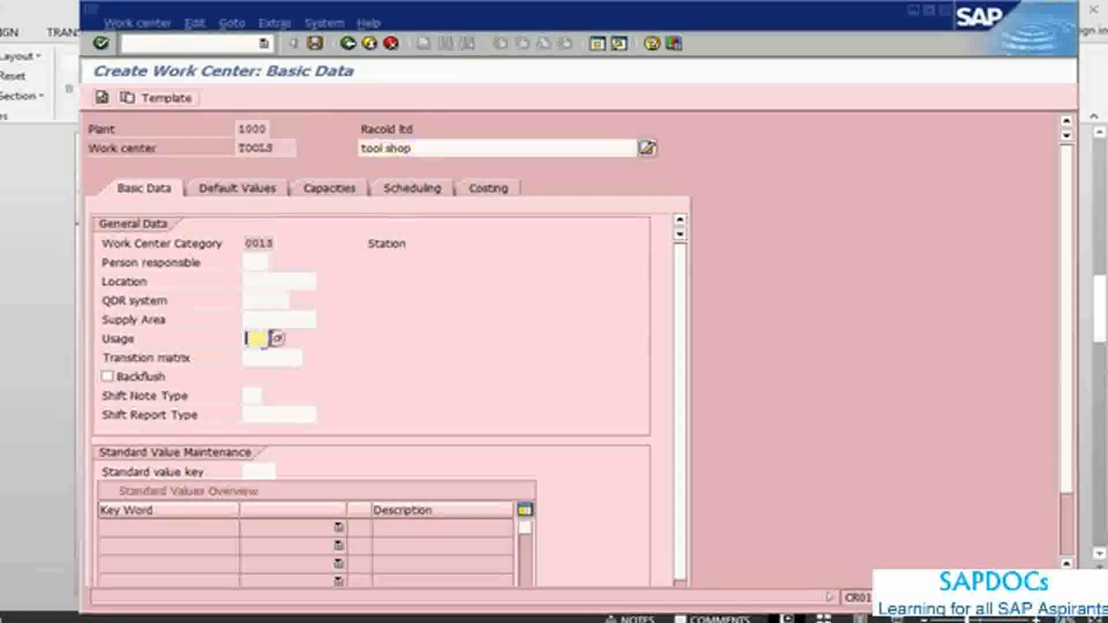
left_click(278, 339)
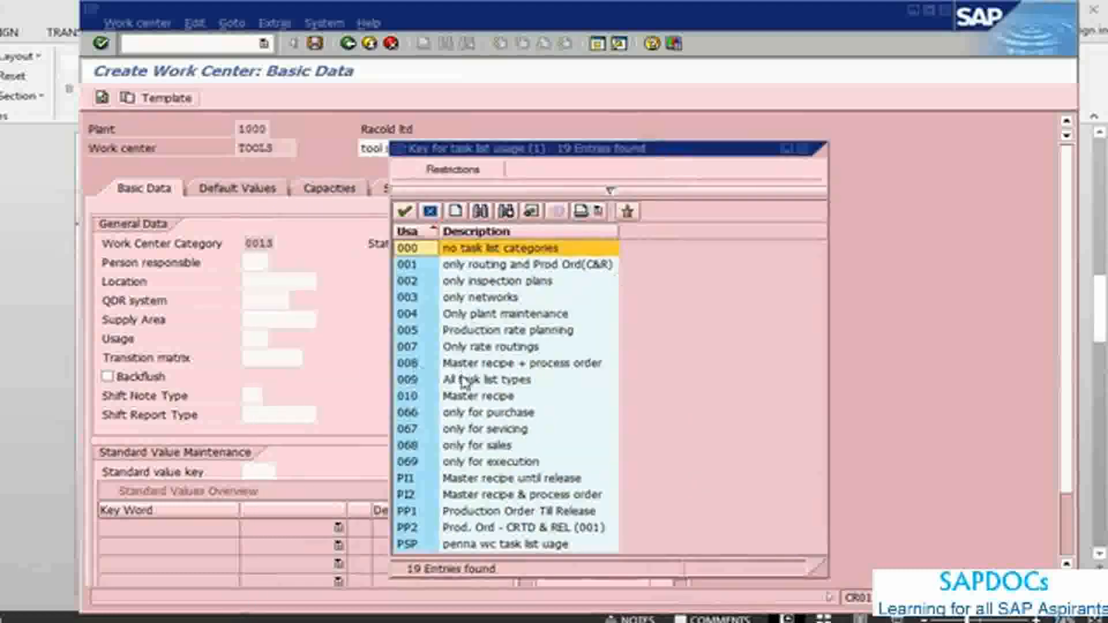
left_click(448, 316)
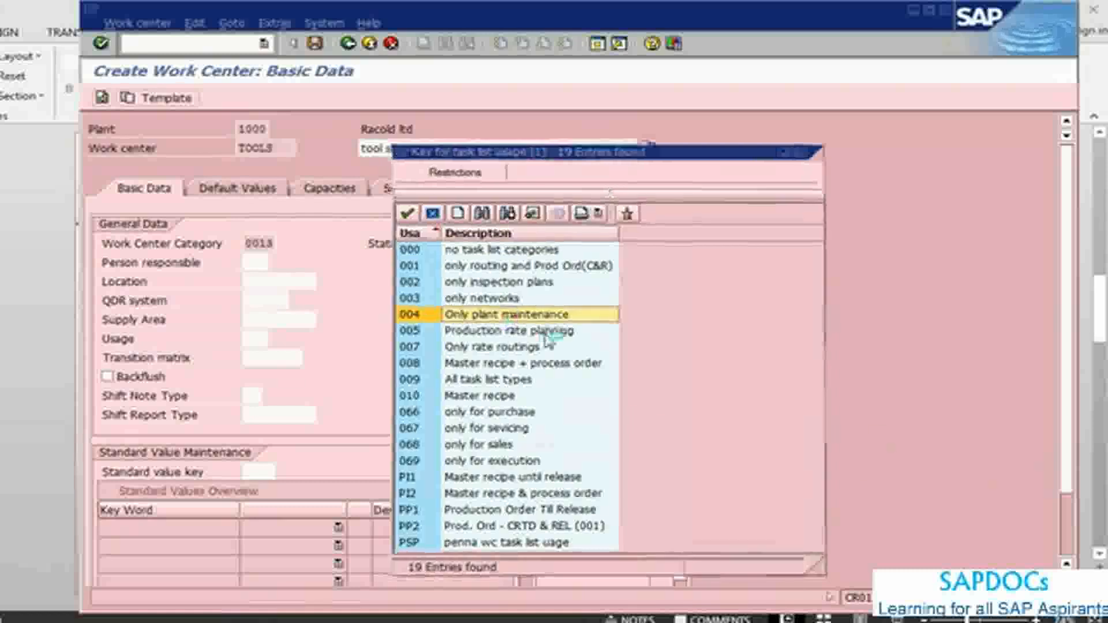
Step: Check the standard value key notes in PowerPoint and apply standard value key SAP1 to the work center in SAP
key("alt+Tab")
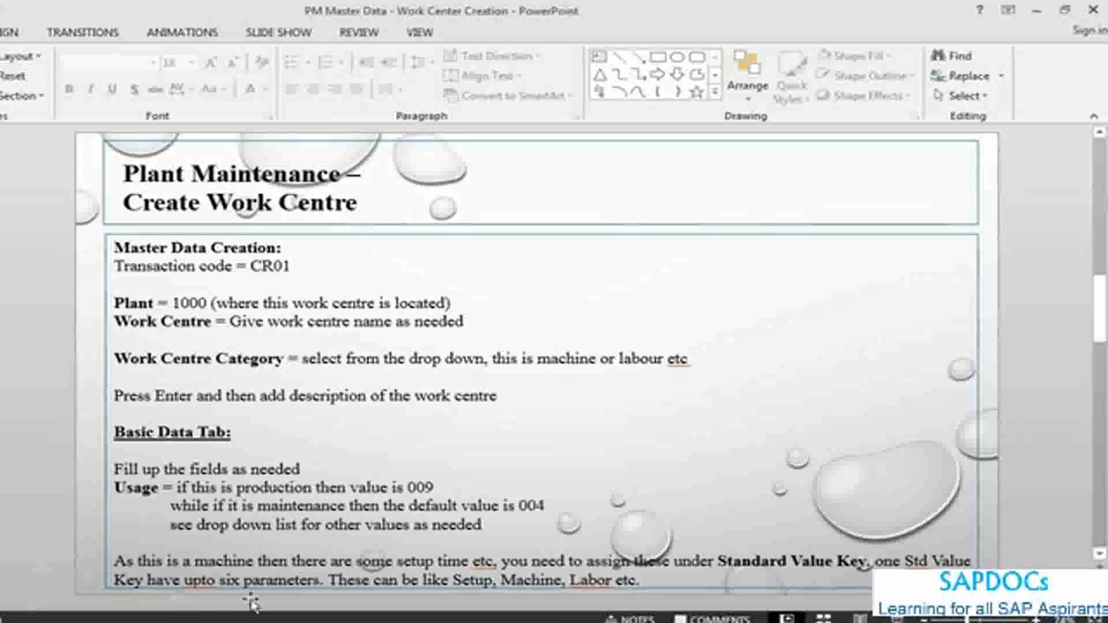
key("alt+Tab")
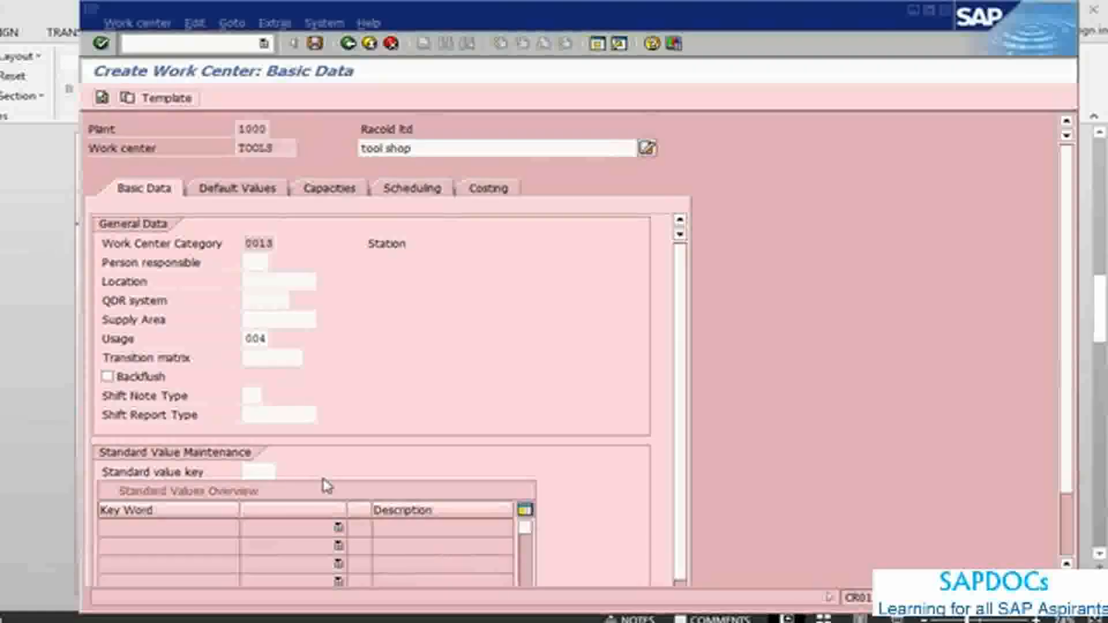
left_click(254, 472)
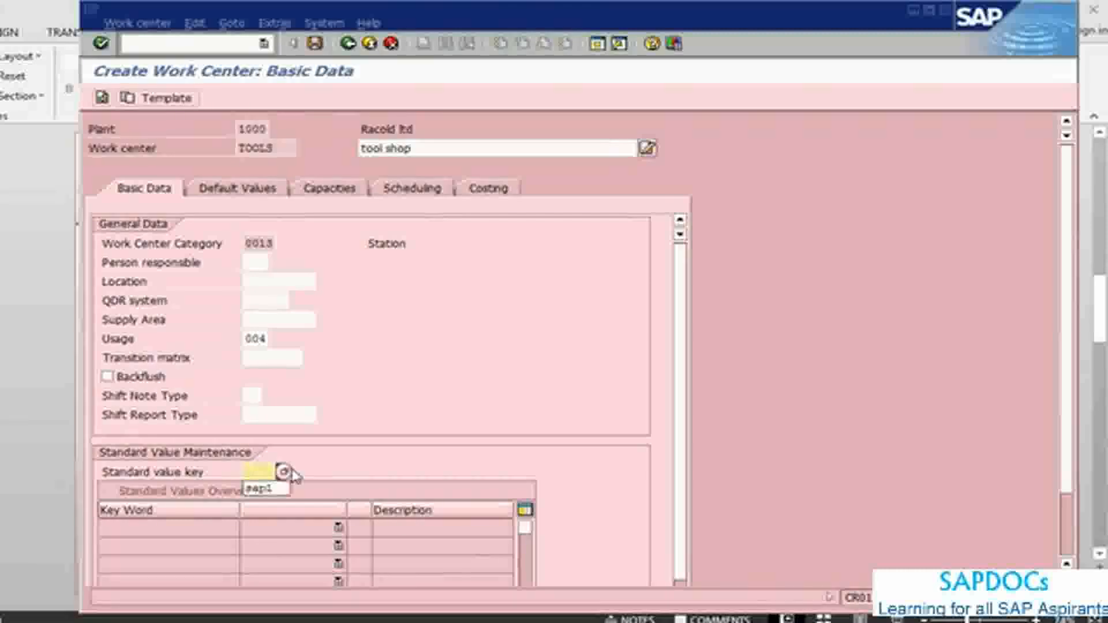
key("Down")
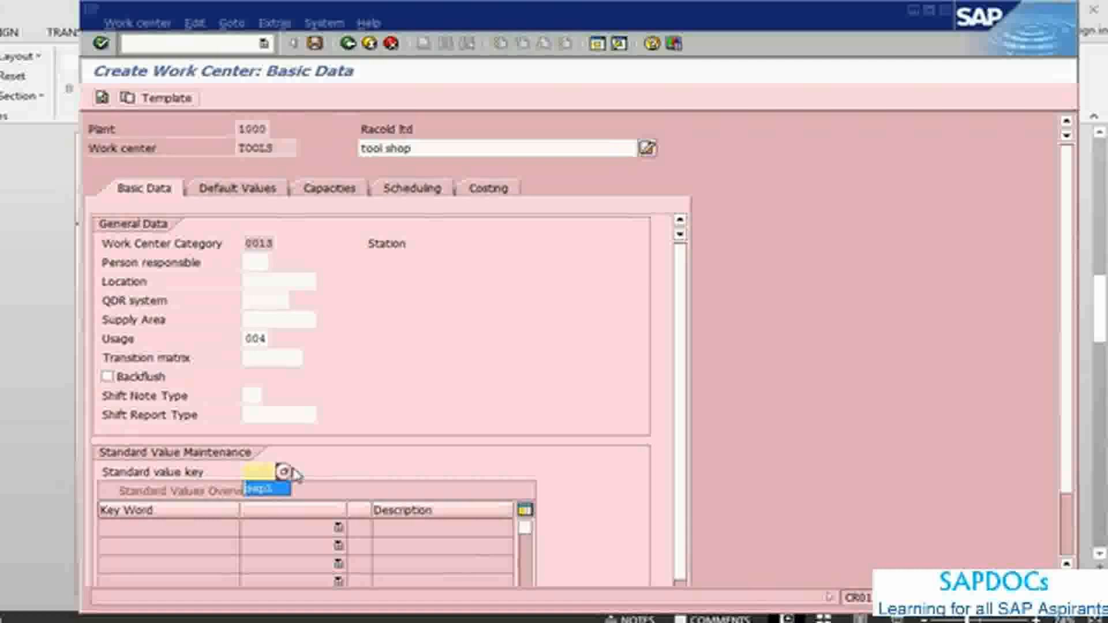
key("Return")
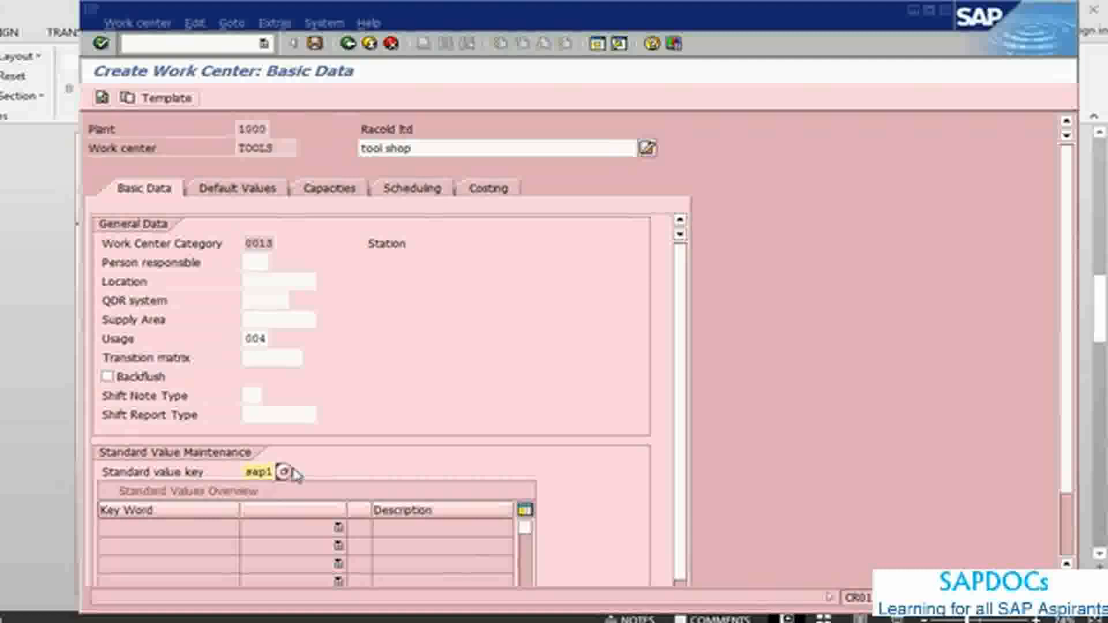
key("Return")
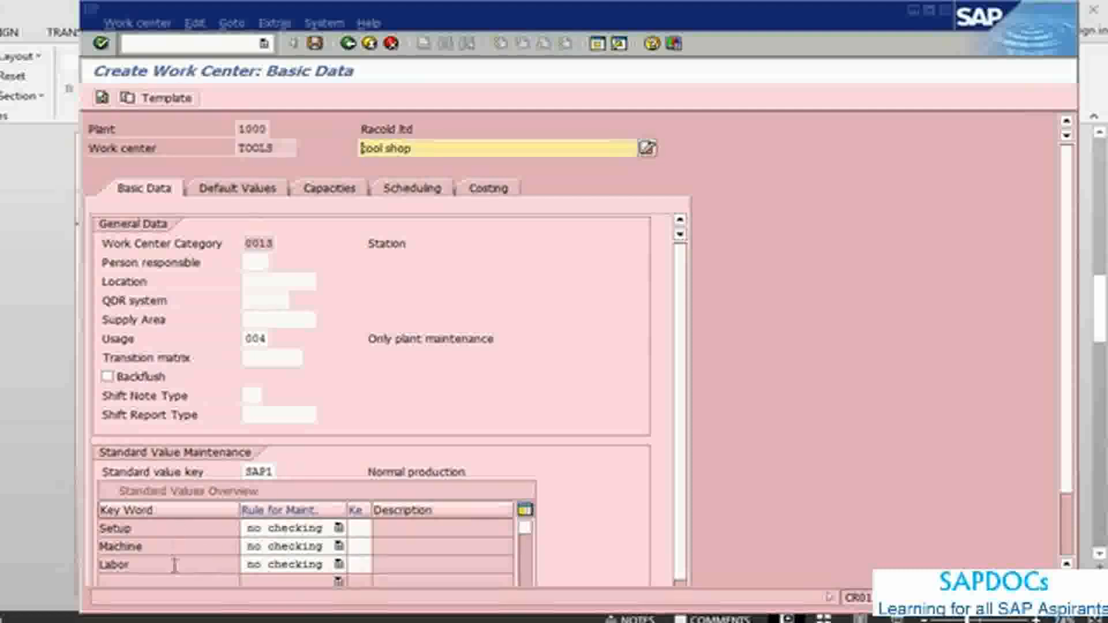
Step: Set the maintenance rule for the Machine and Labor standard values to "2 should be entered"
left_click(339, 546)
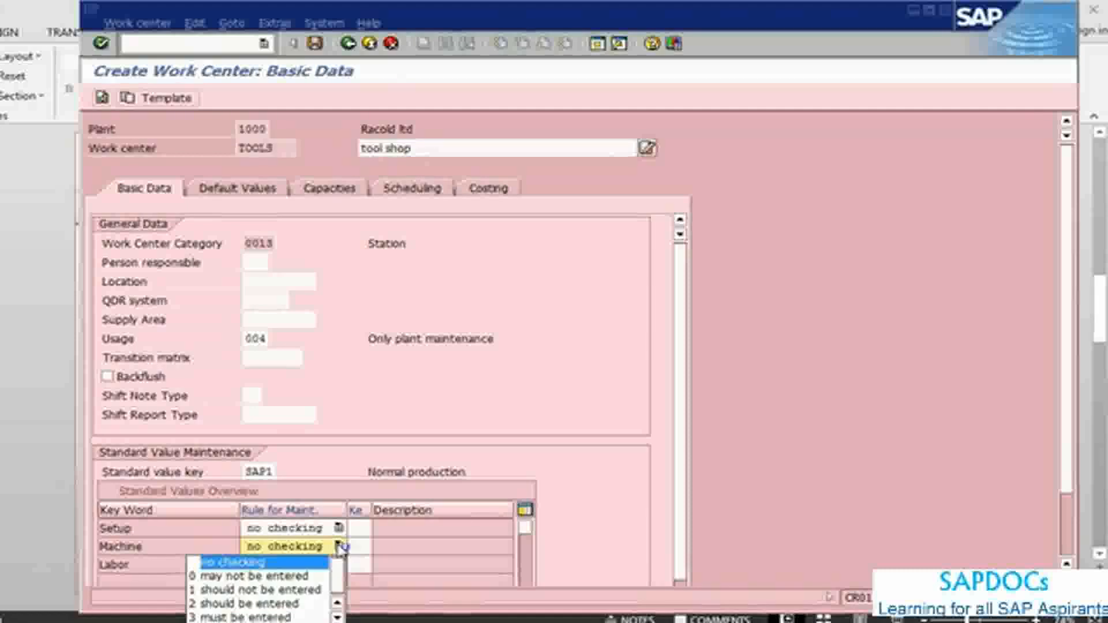
left_click(277, 604)
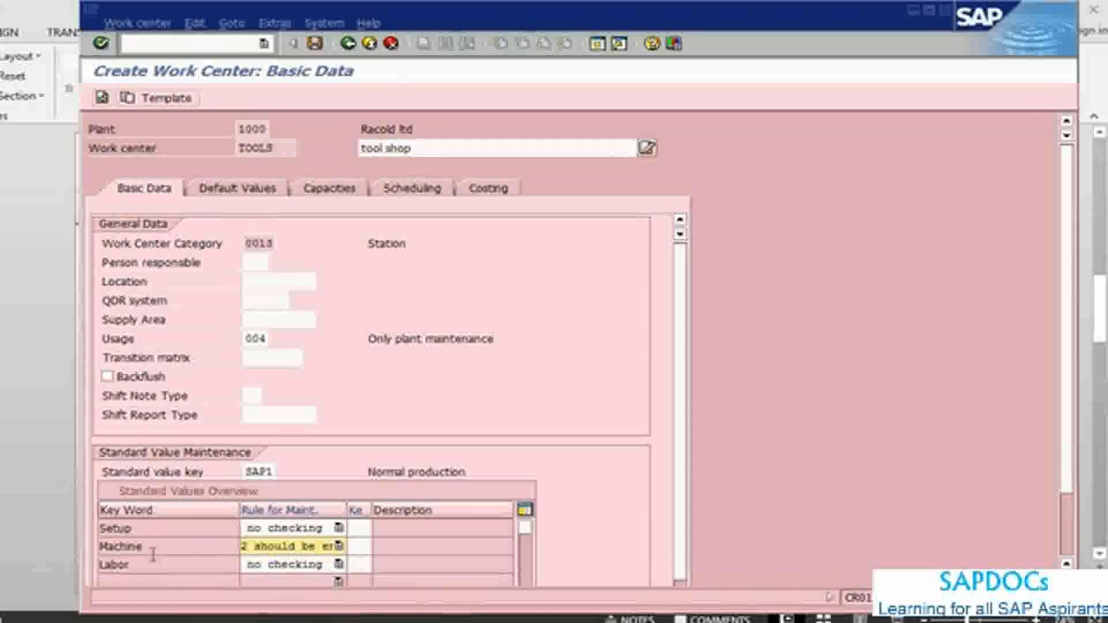
left_click(339, 563)
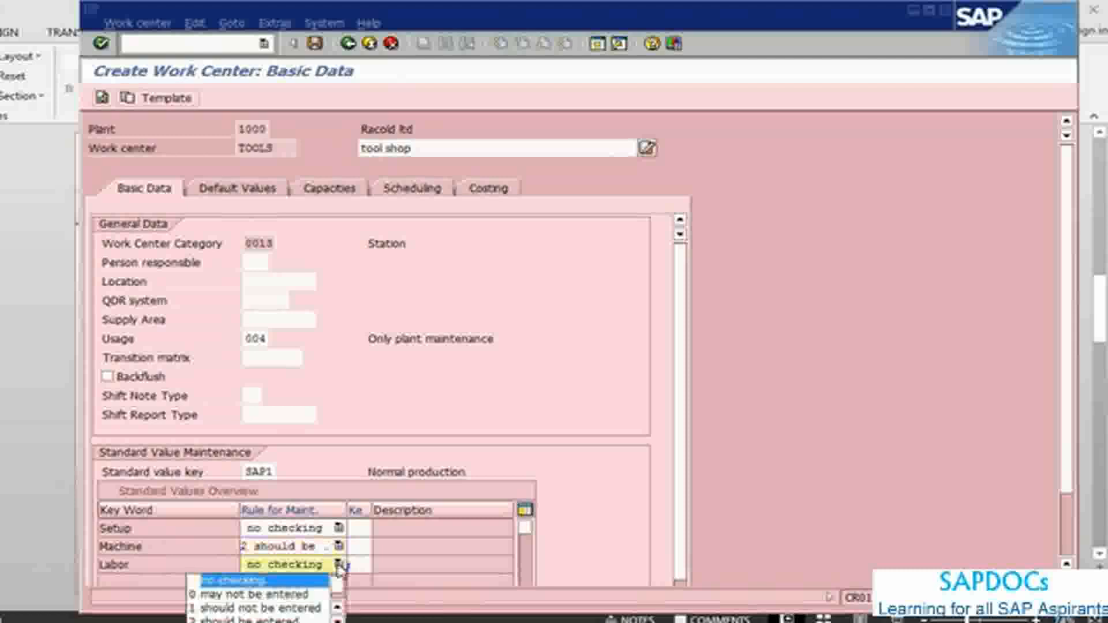
left_click(281, 619)
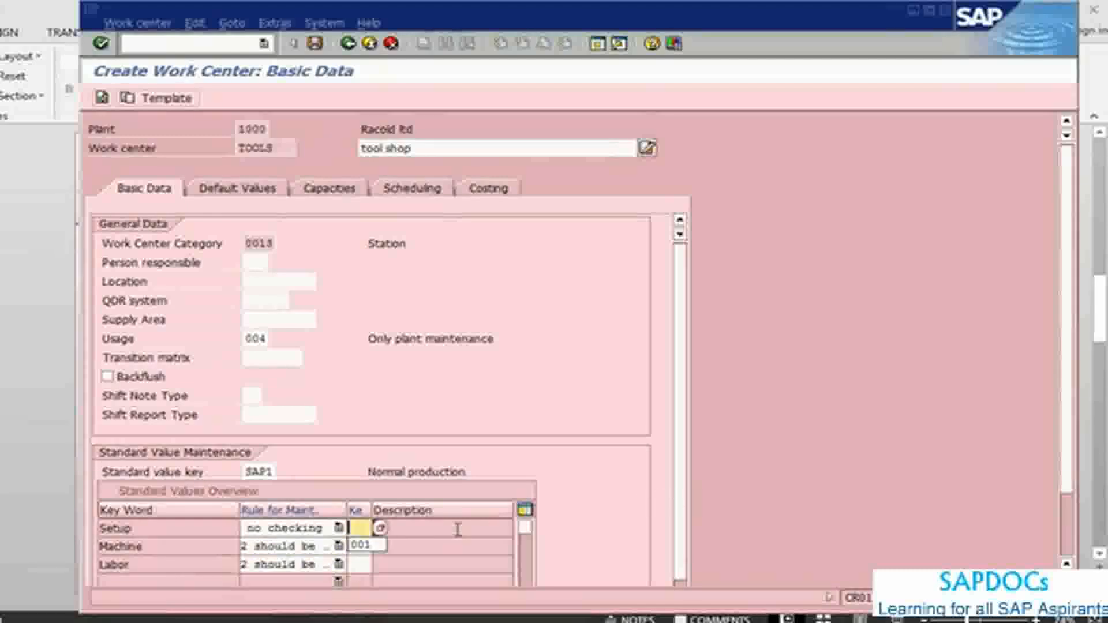
Step: Assign key 001 to the Setup, Machine and Labor standard values
left_click(360, 545)
left_click(361, 545)
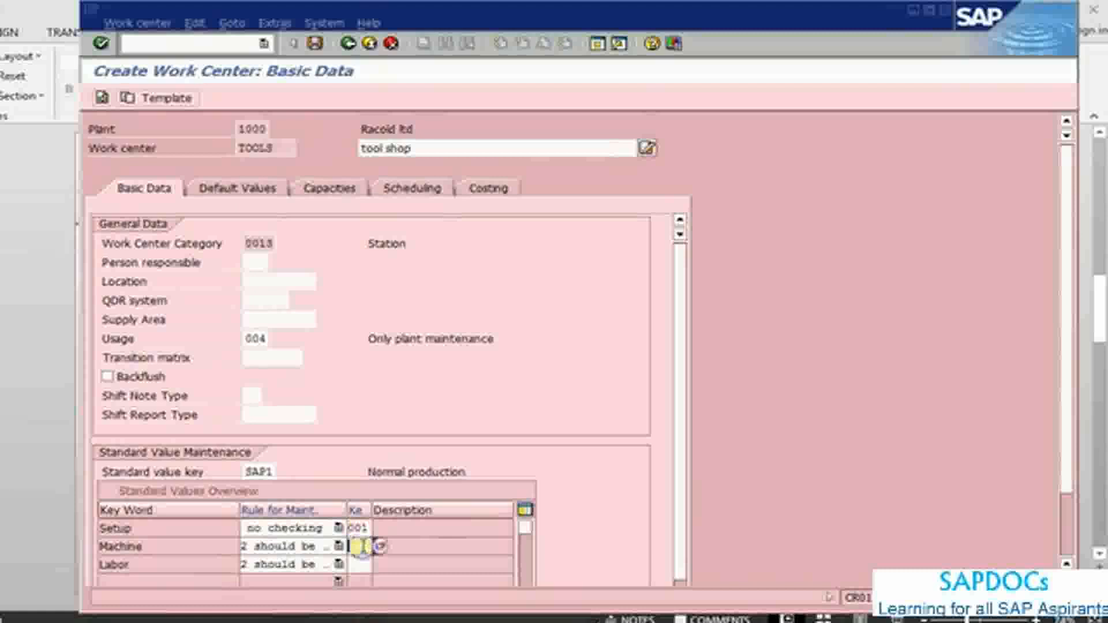
left_click(361, 564)
left_click(362, 562)
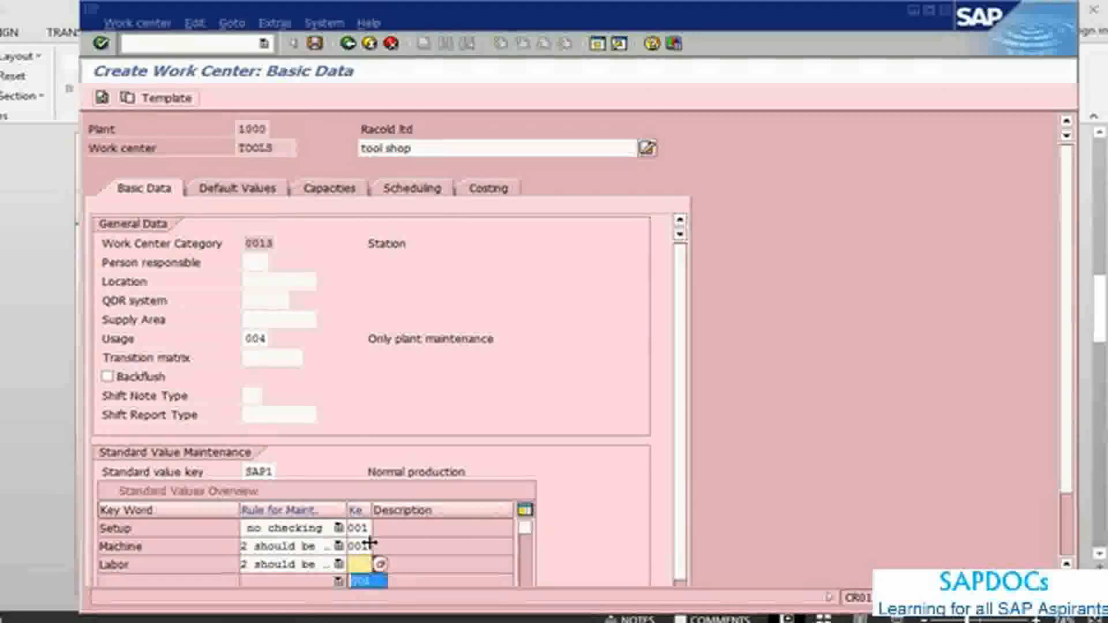
type("001")
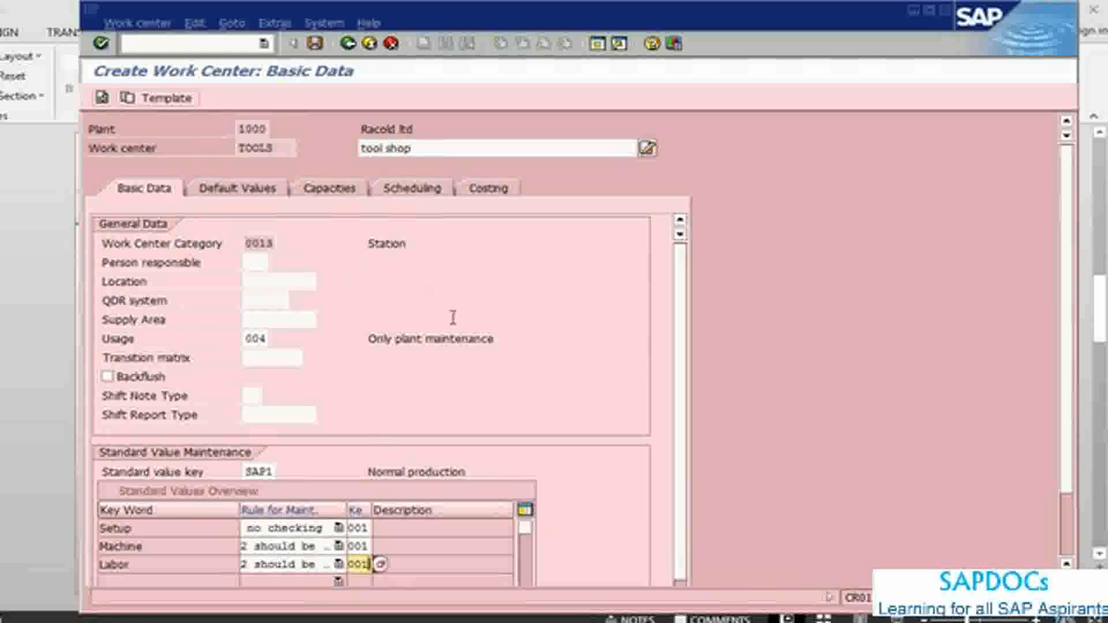
Step: Check the default values notes in PowerPoint and assign control key PM01, Plant maintenance - internal, in the work center's default values in SAP
key("alt+Tab")
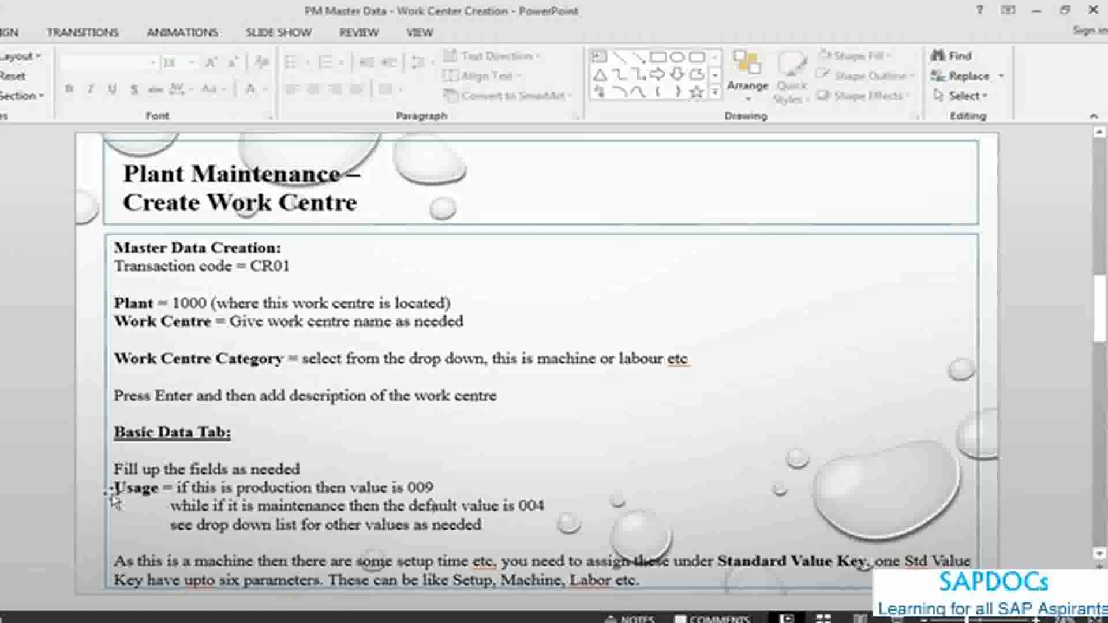
scroll(132, 453, "down", 1)
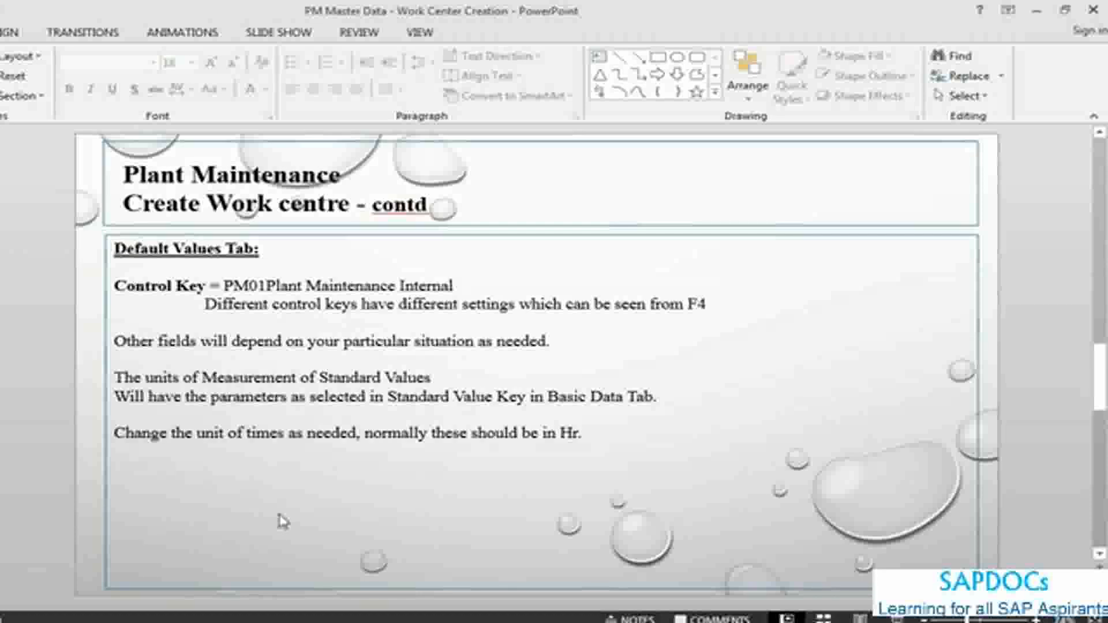
key("alt+Tab")
key("Return")
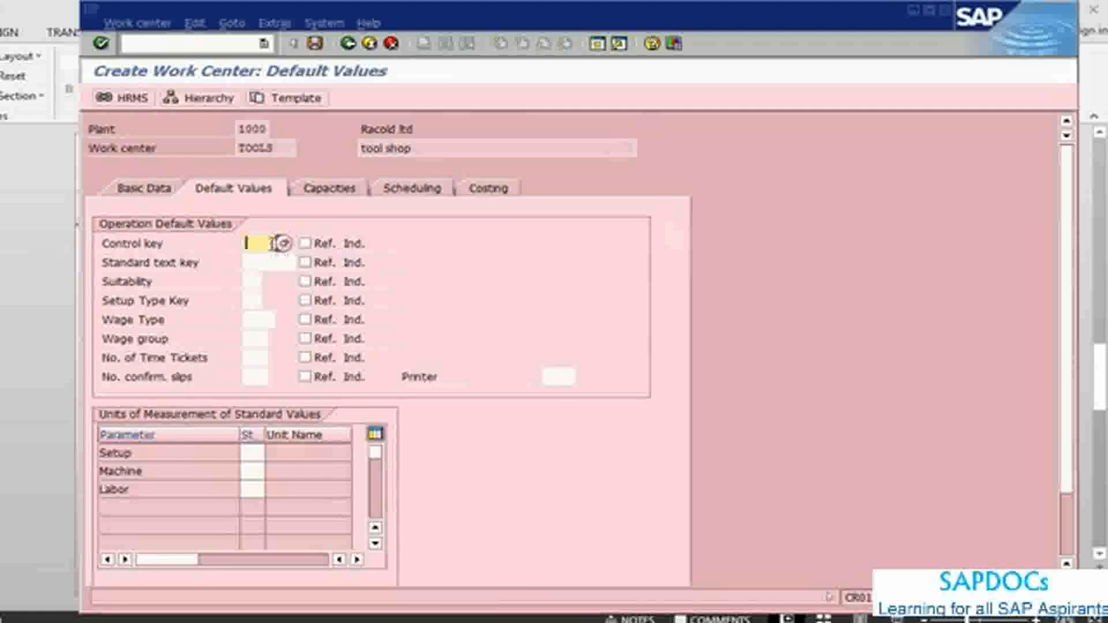
left_click(286, 244)
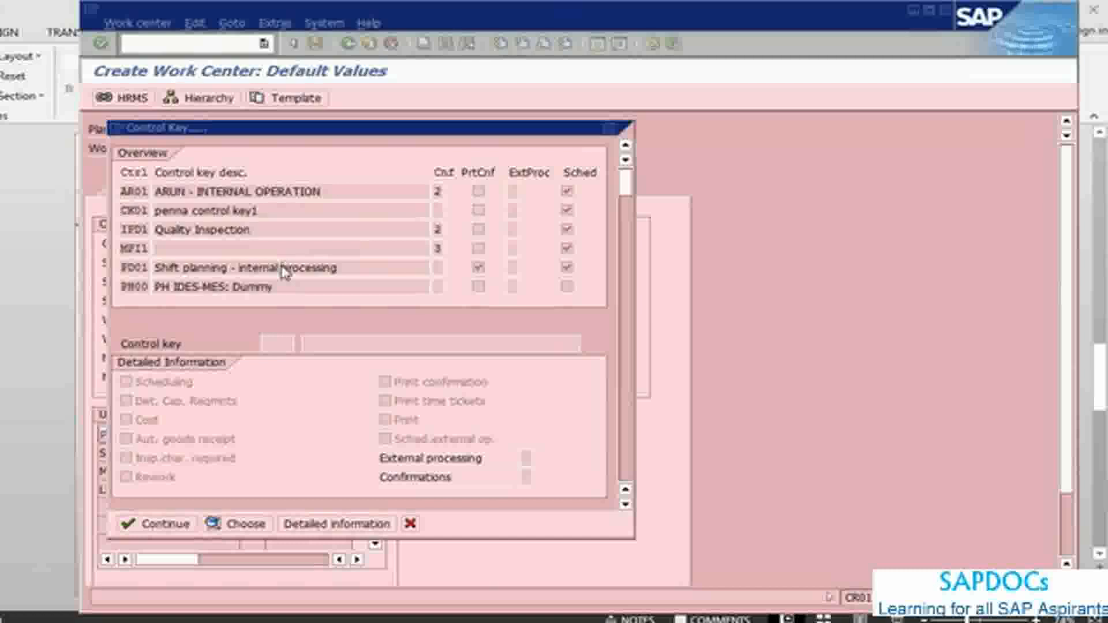
scroll(283, 267, "down", 3)
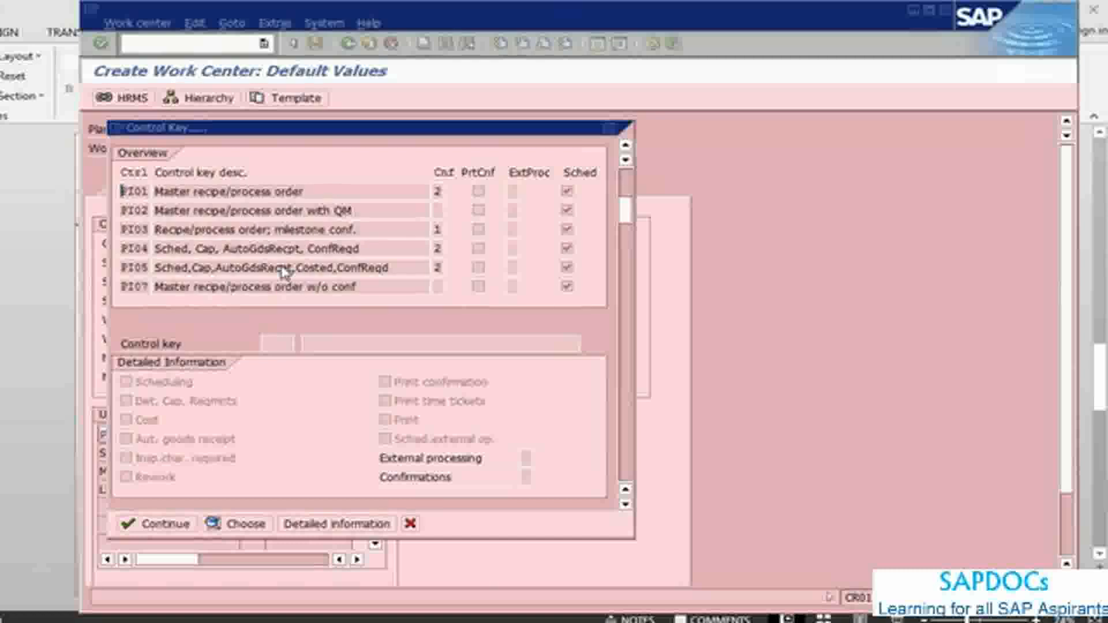
scroll(283, 270, "down", 2)
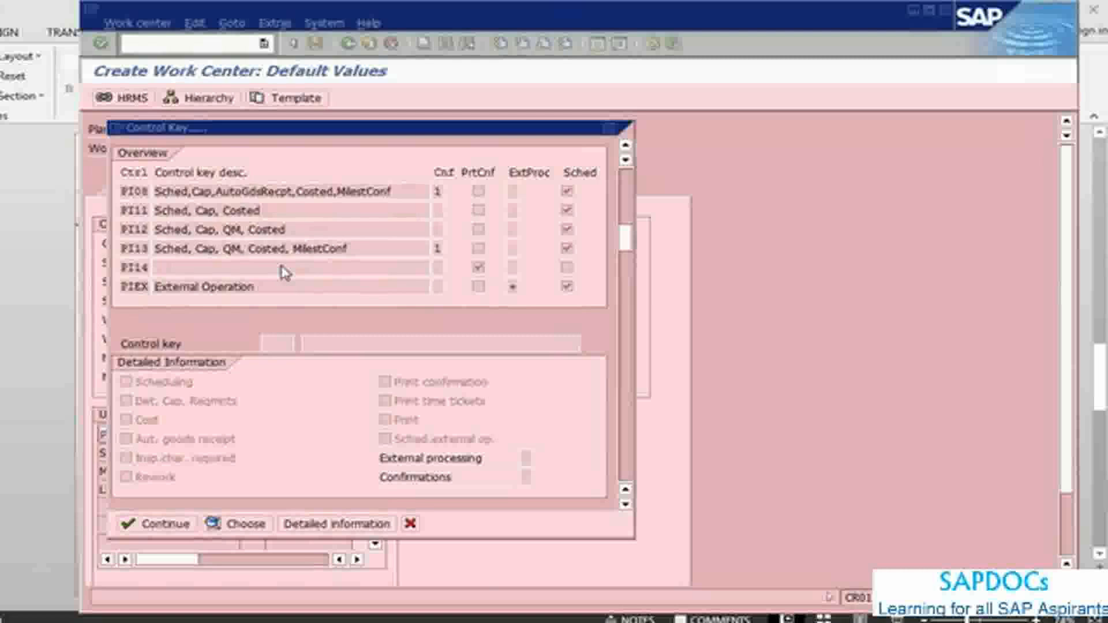
scroll(285, 272, "down", 2)
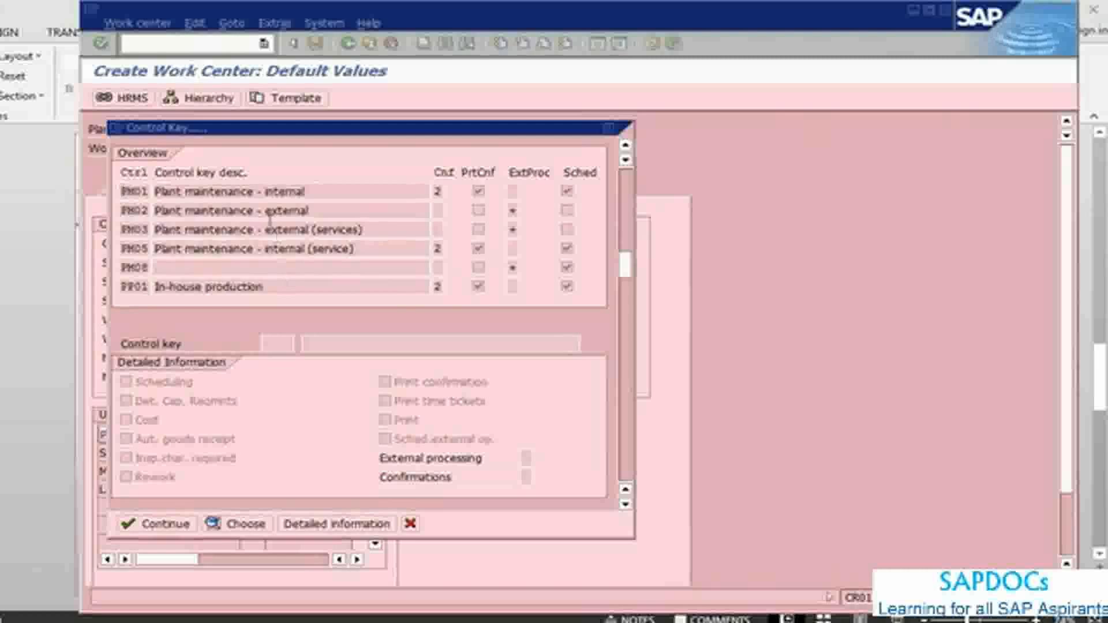
double_click(229, 192)
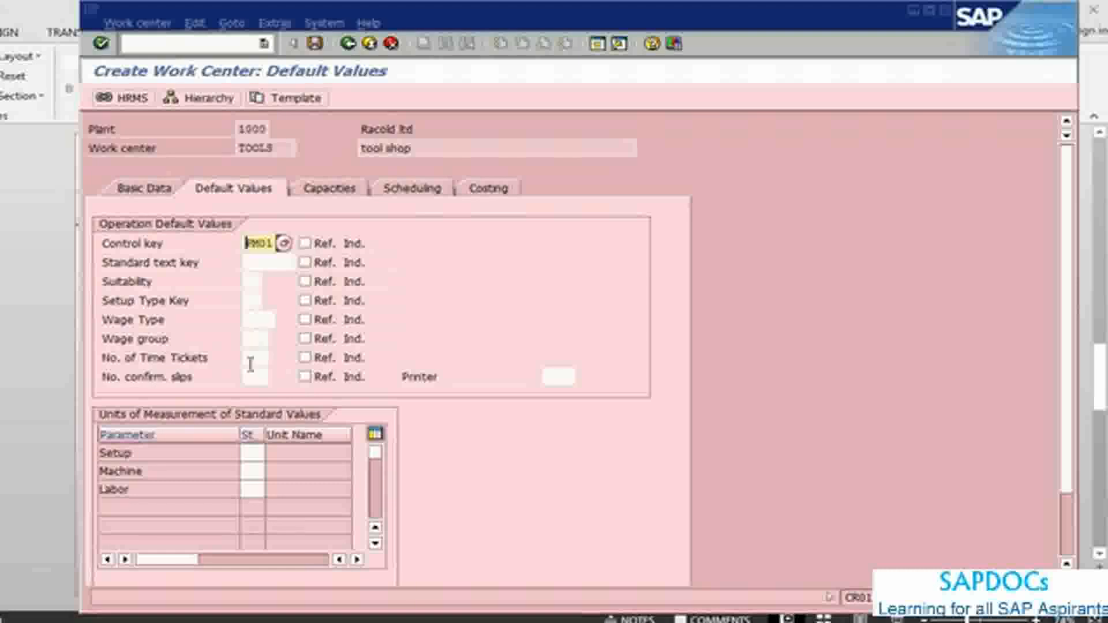
Step: Set the units of measurement for Setup, Machine and Labor to hr and continue to the capacity overview
left_click(257, 453)
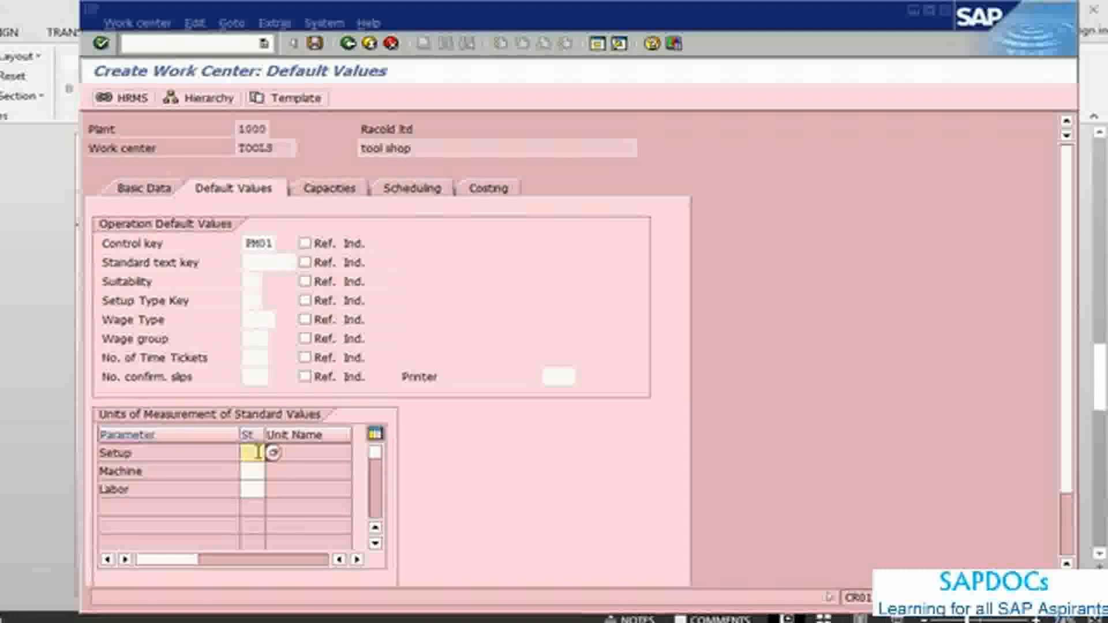
type("hr")
key("Tab")
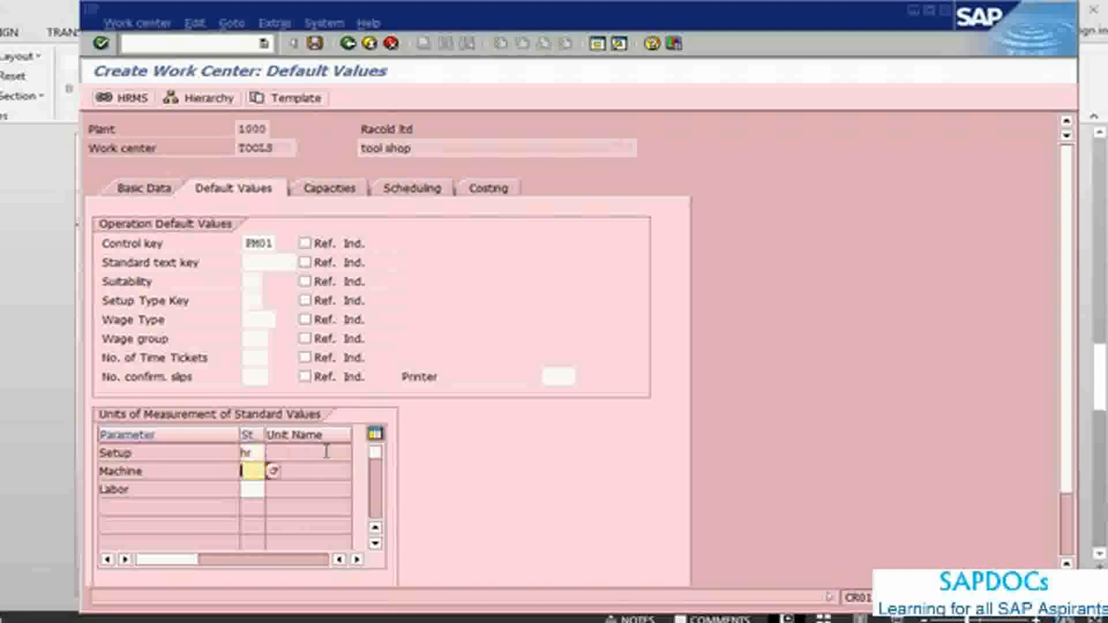
key("Down")
key("Return")
key("Tab")
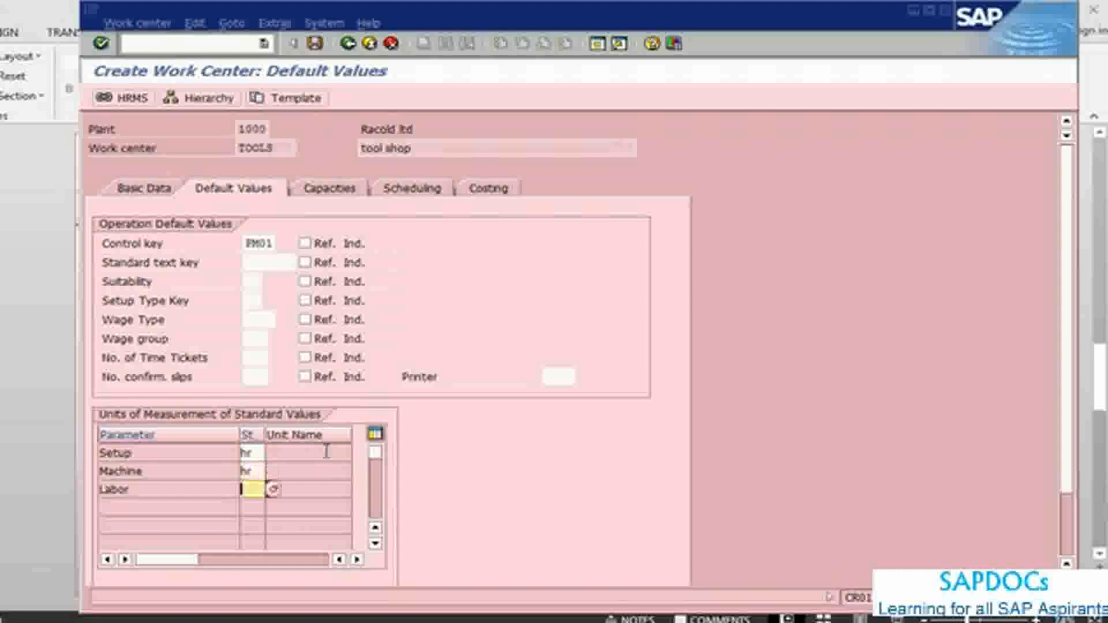
key("Down")
key("Return")
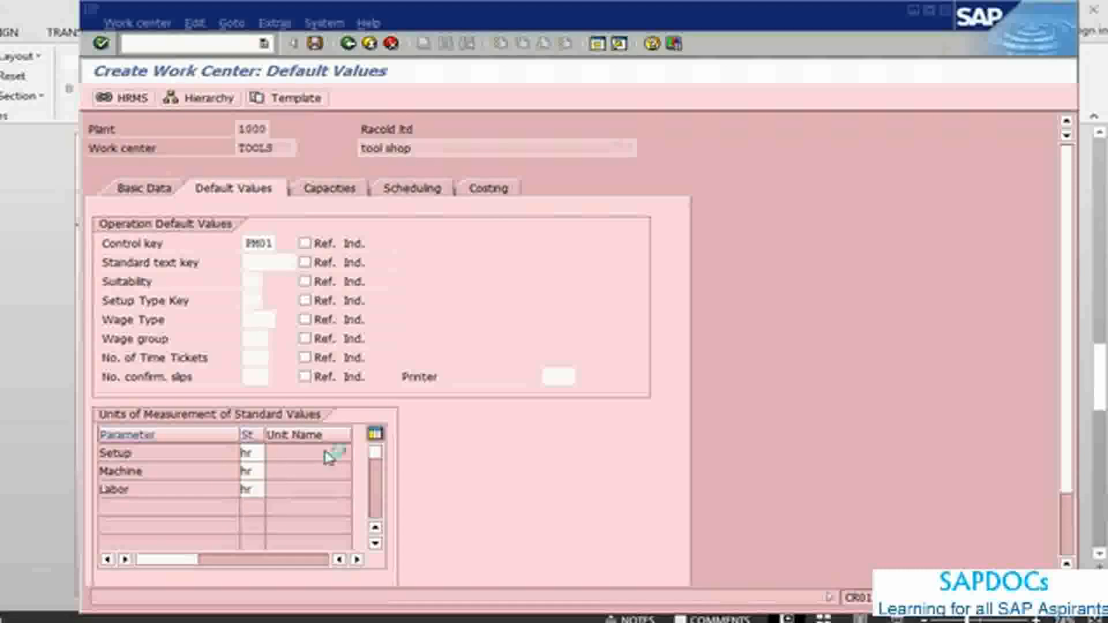
key("Return")
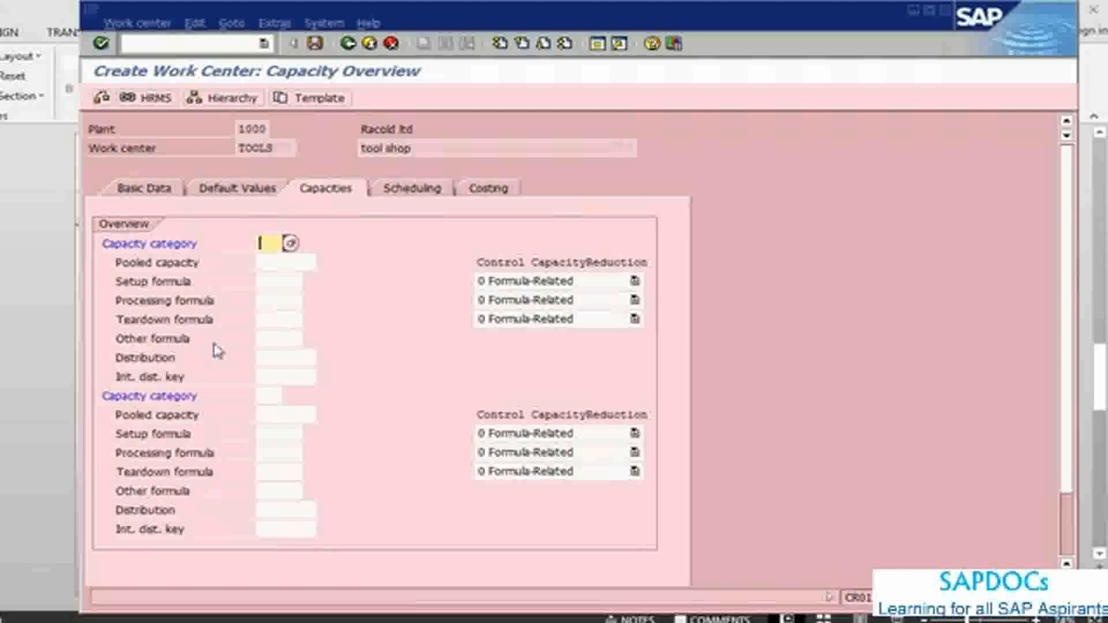
Step: Read the capacities notes in PowerPoint and set the first capacity category in SAP to 001, Machine
key("alt+Tab")
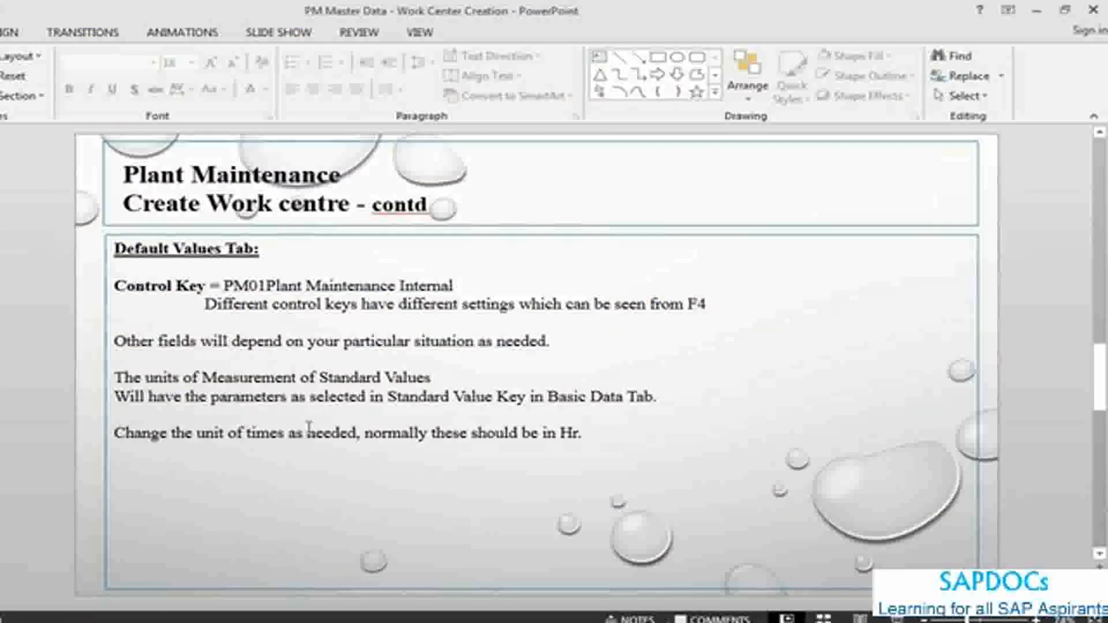
scroll(202, 414, "down", 1)
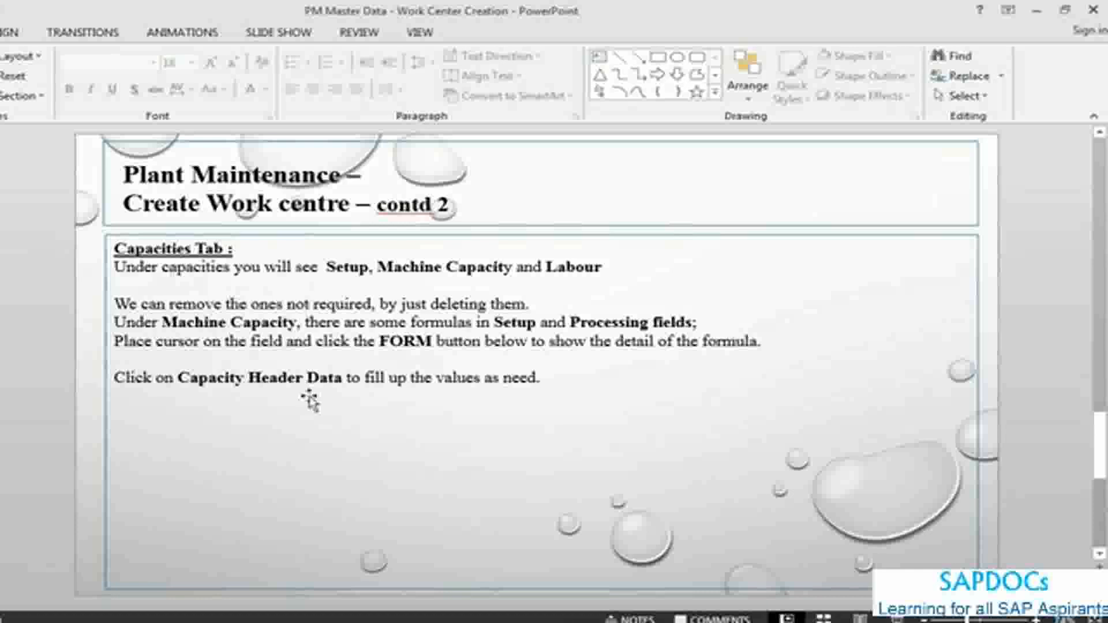
key("alt+Tab")
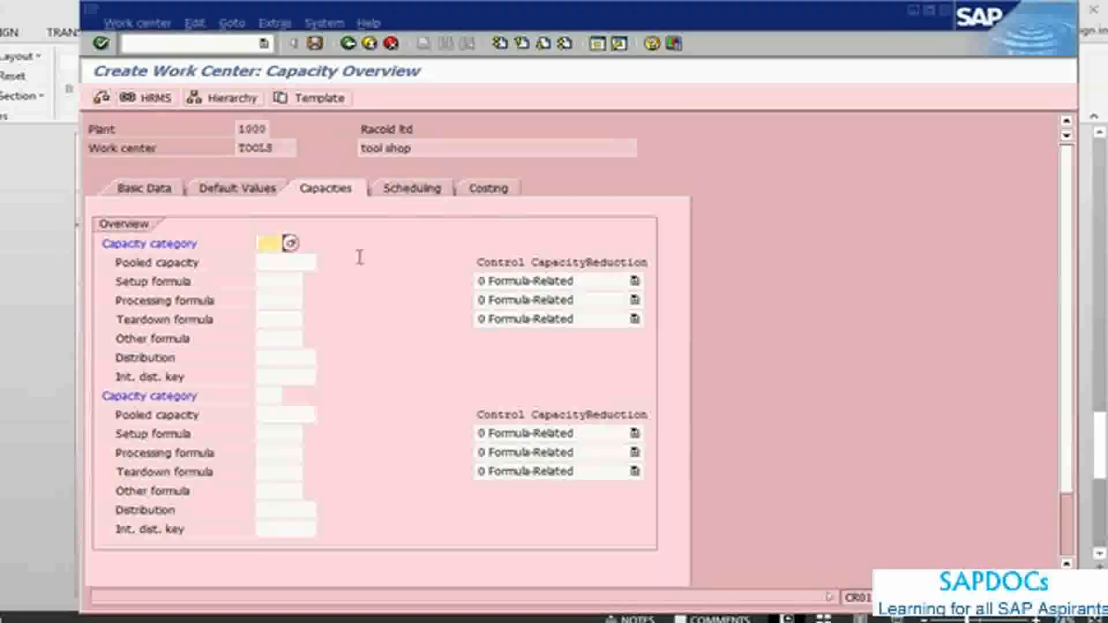
key("BackSpace")
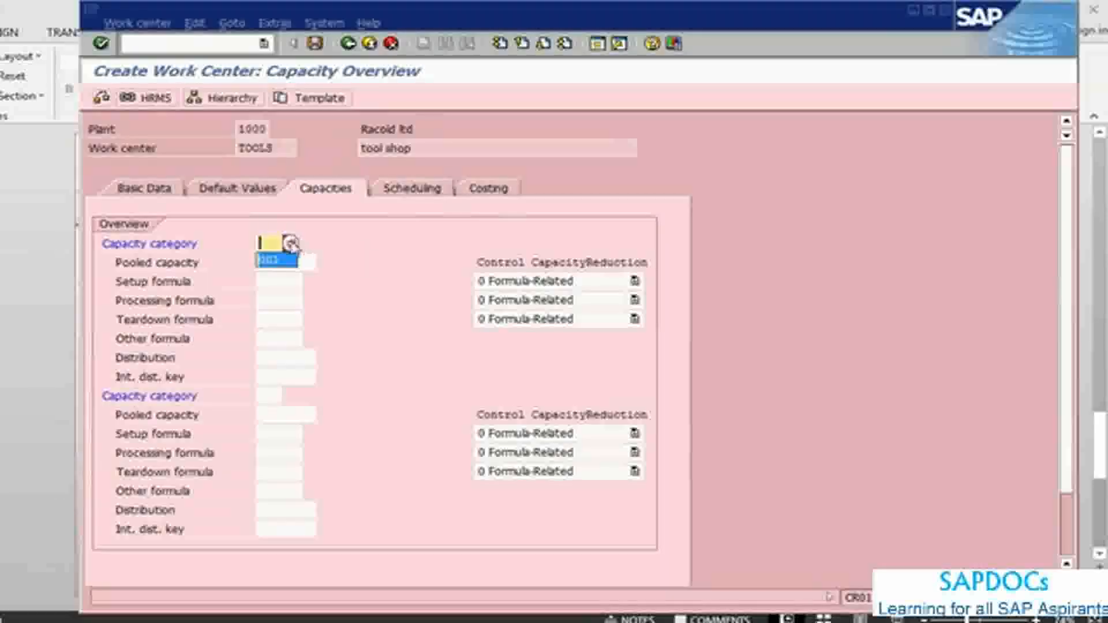
left_click(290, 243)
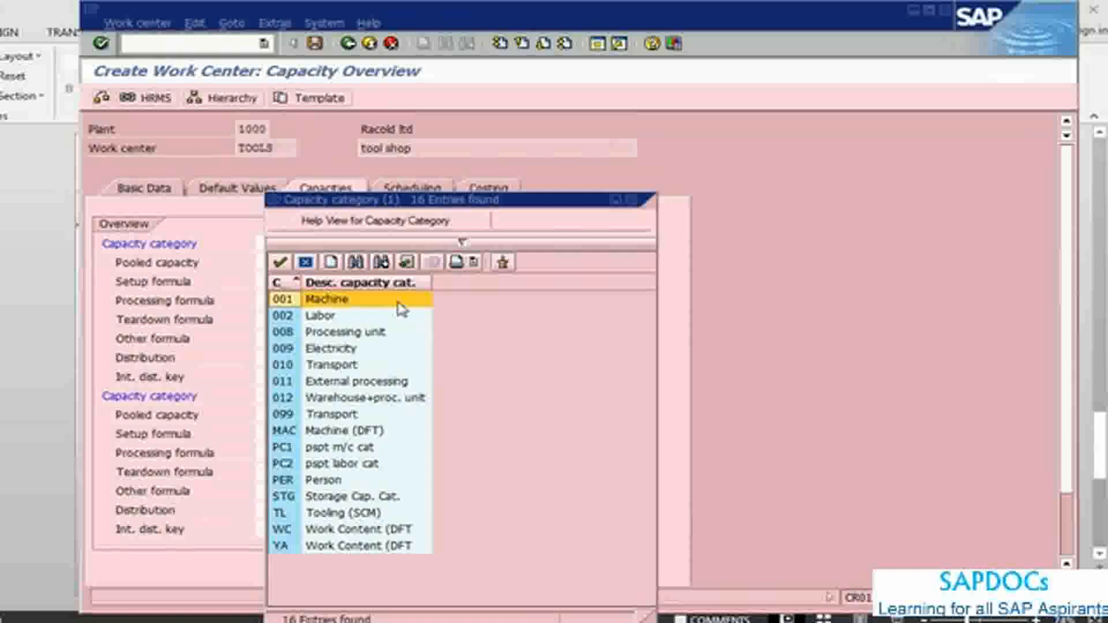
double_click(403, 309)
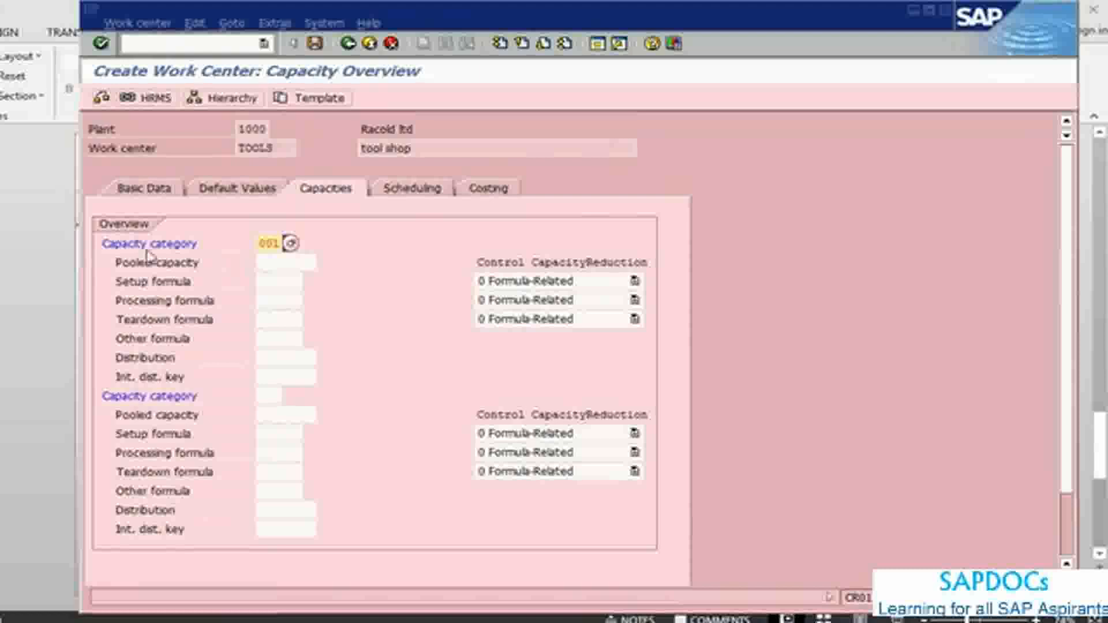
left_click(258, 399)
left_click(292, 397)
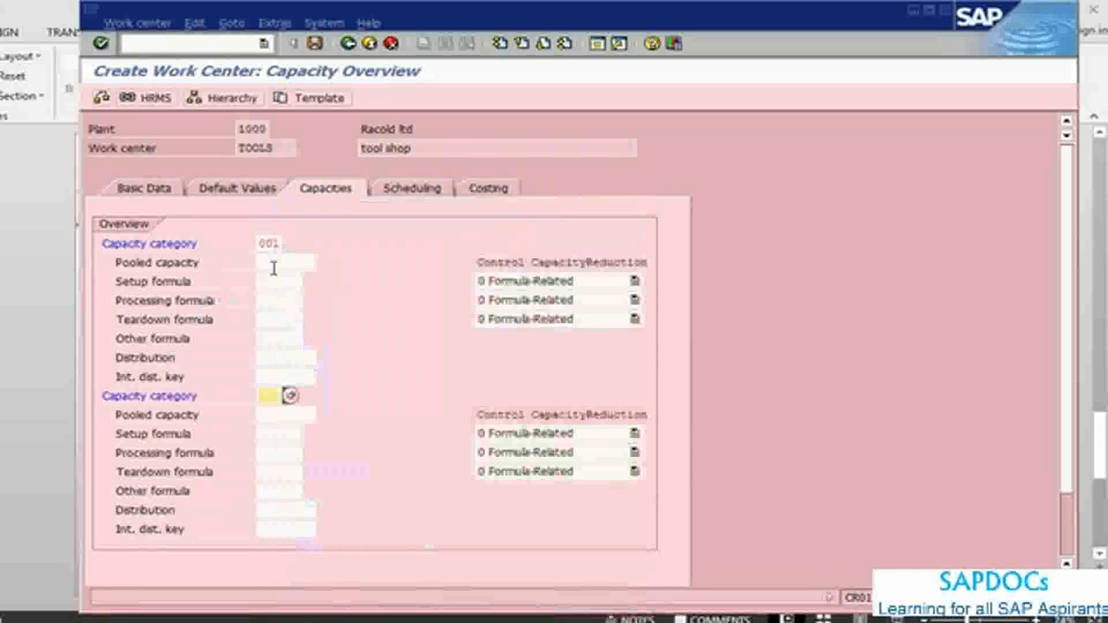
Step: Assign setup formula SAP005 and processing formula SAP006 to the Machine capacity and confirm the entries
left_click(291, 281)
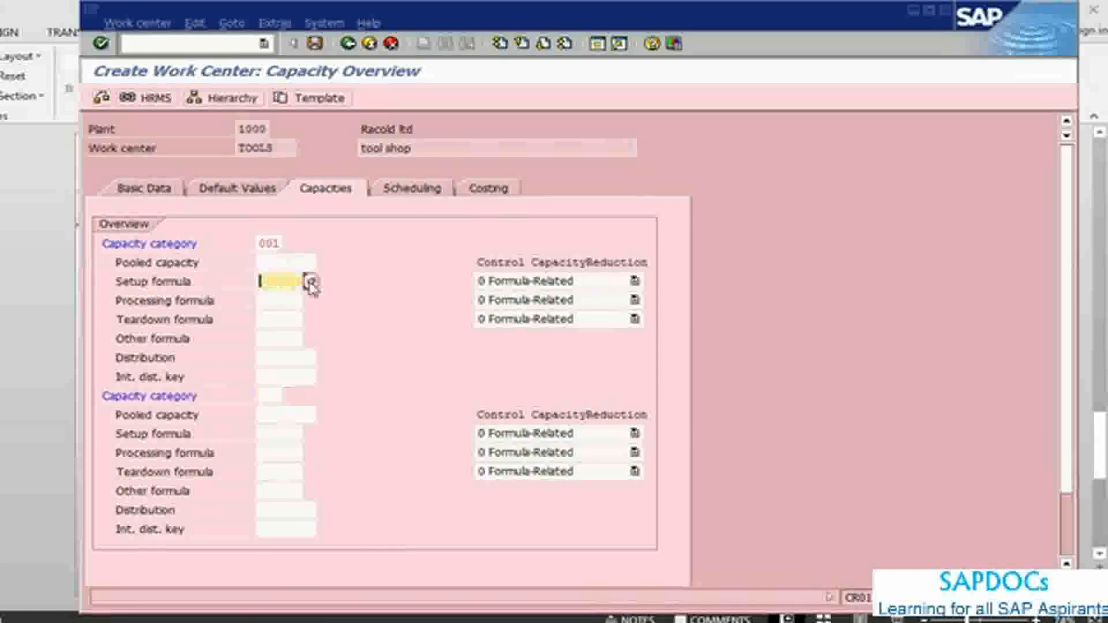
left_click(303, 281)
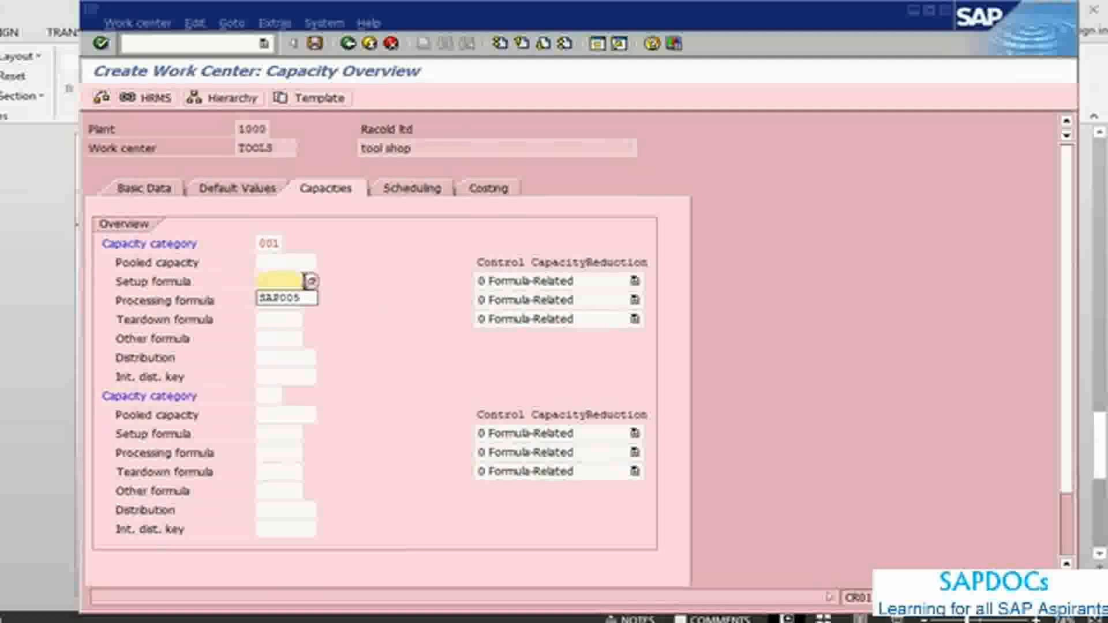
left_click(304, 298)
left_click(287, 301)
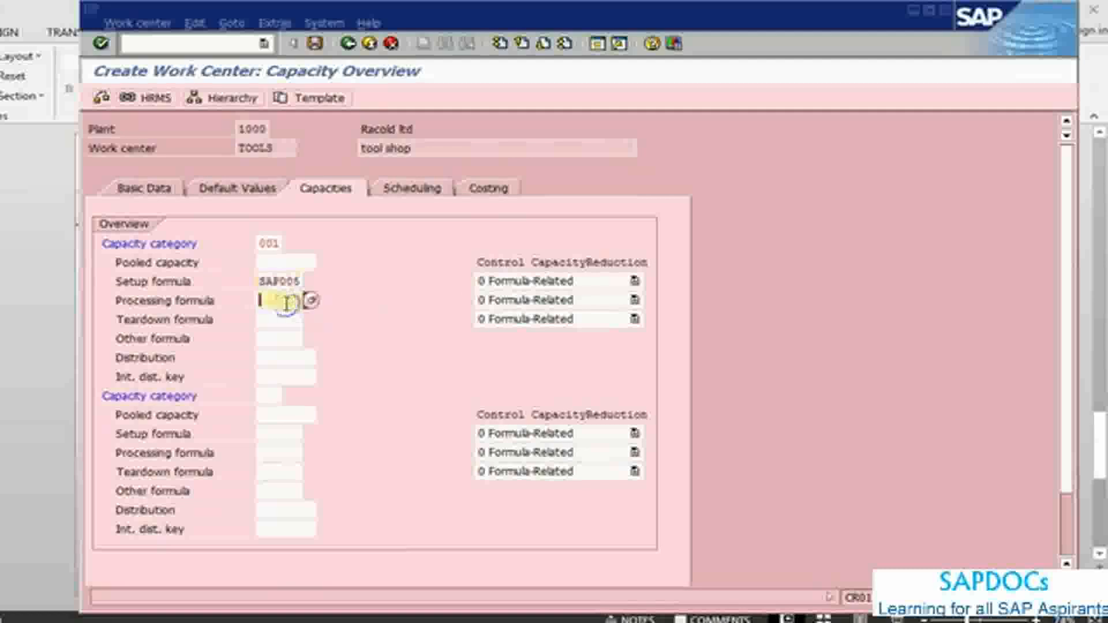
left_click(286, 301)
left_click(282, 316)
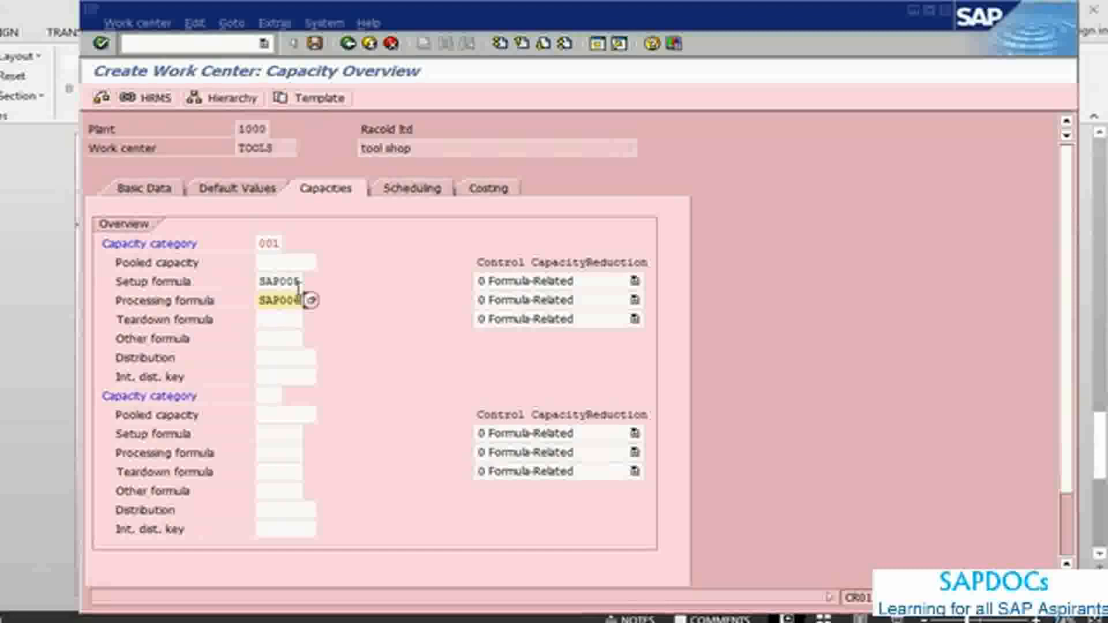
key("Return")
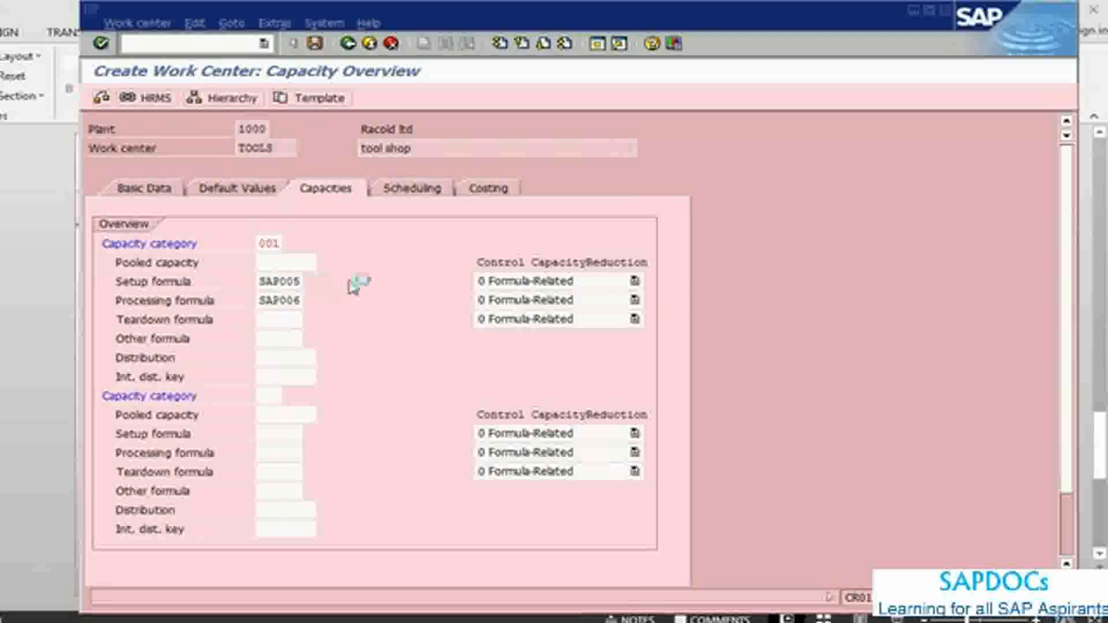
Step: Recheck the capacities notes in PowerPoint and open the work center's scheduling data in SAP
key("alt+Tab")
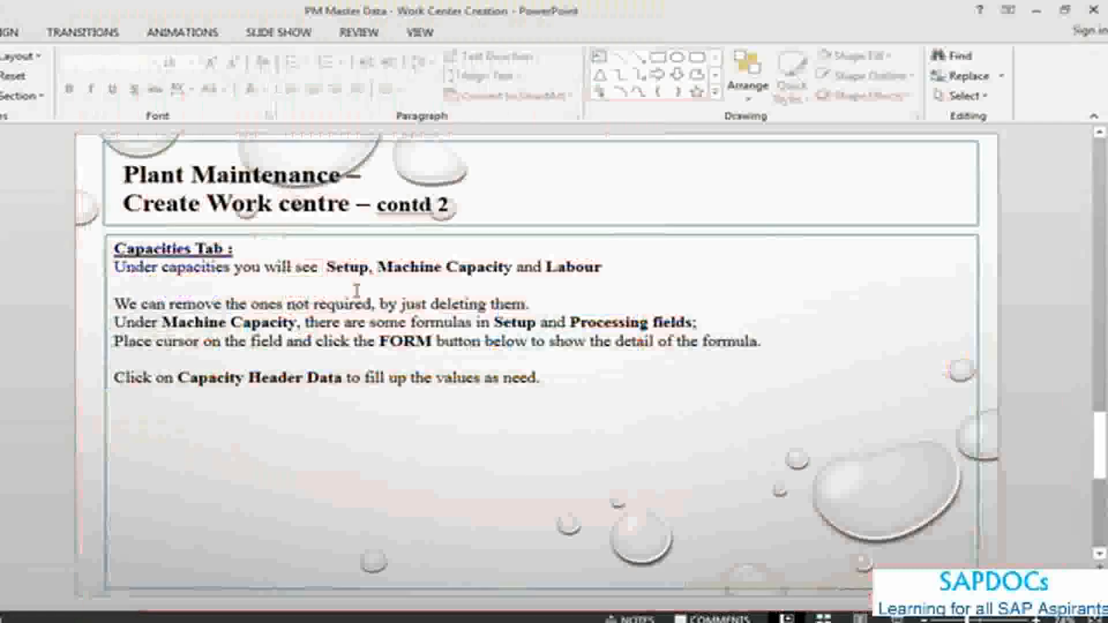
key("alt+Tab")
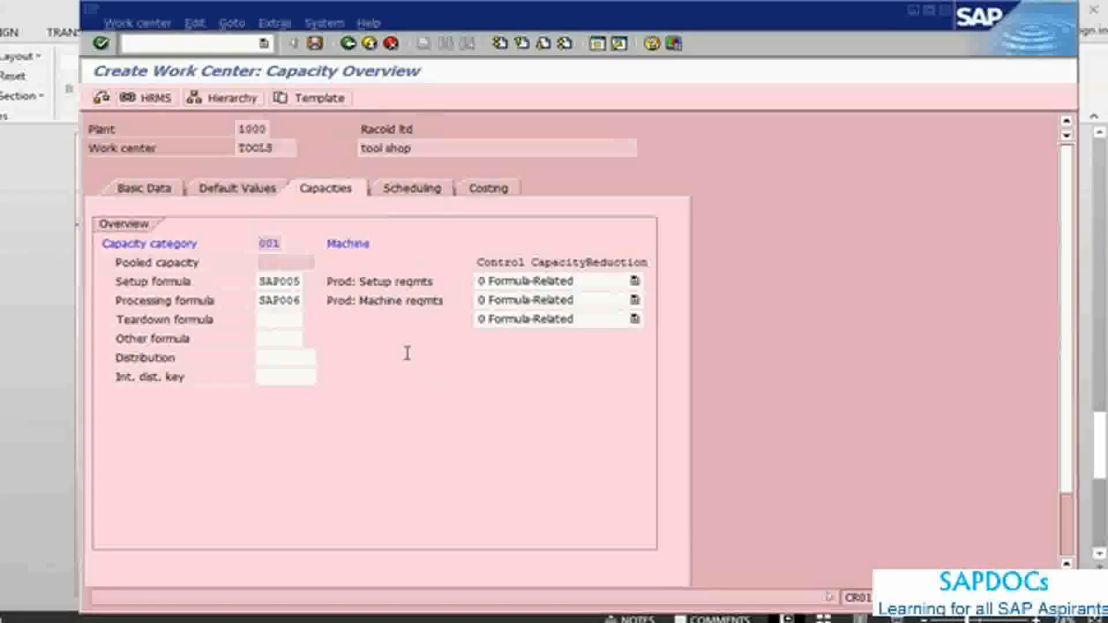
left_click(397, 193)
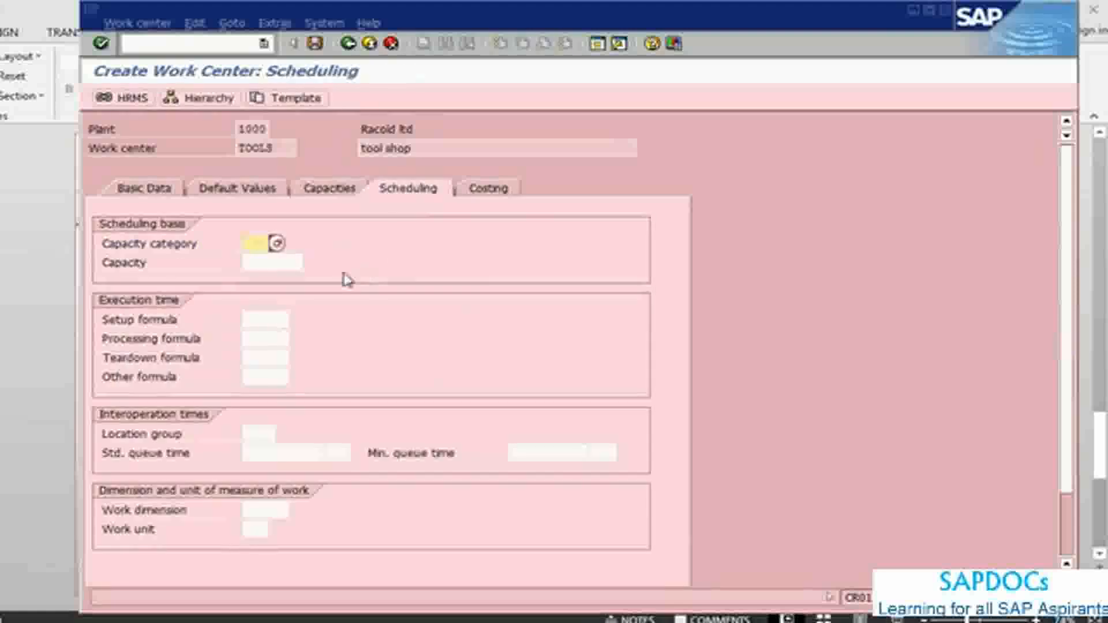
Step: Set the capacity category of the work center's scheduling basis to 001, Machine
key("Return")
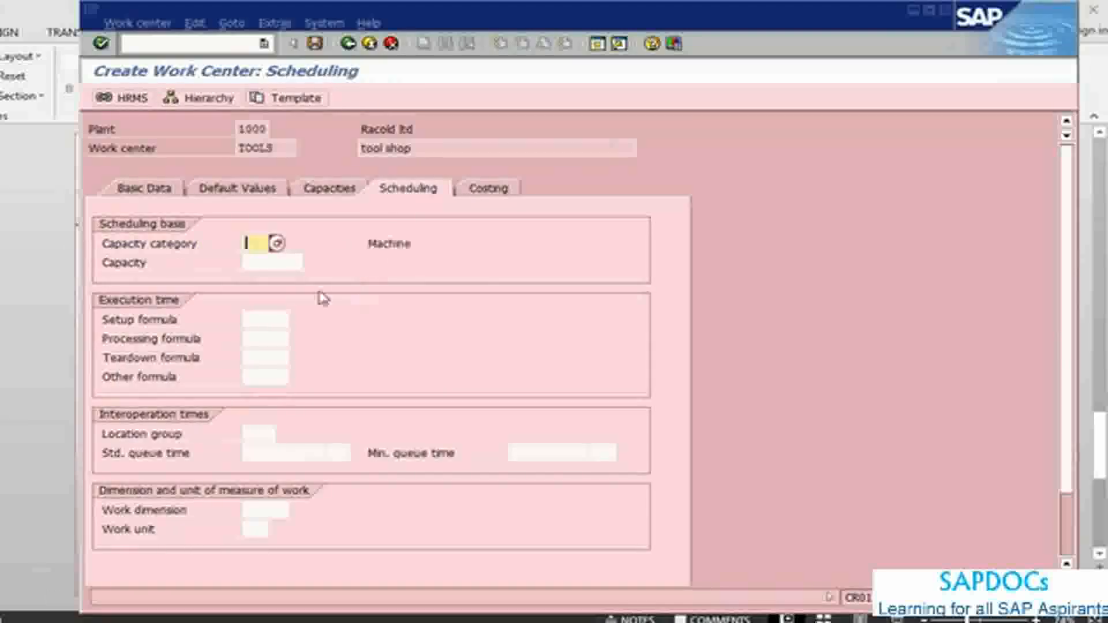
left_click(278, 245)
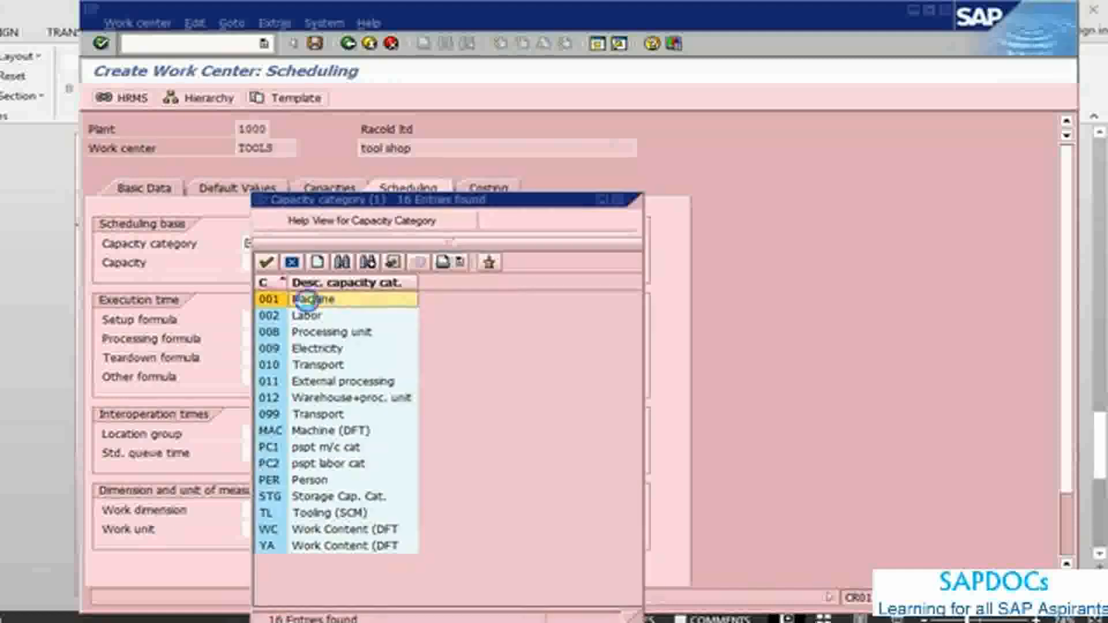
double_click(307, 300)
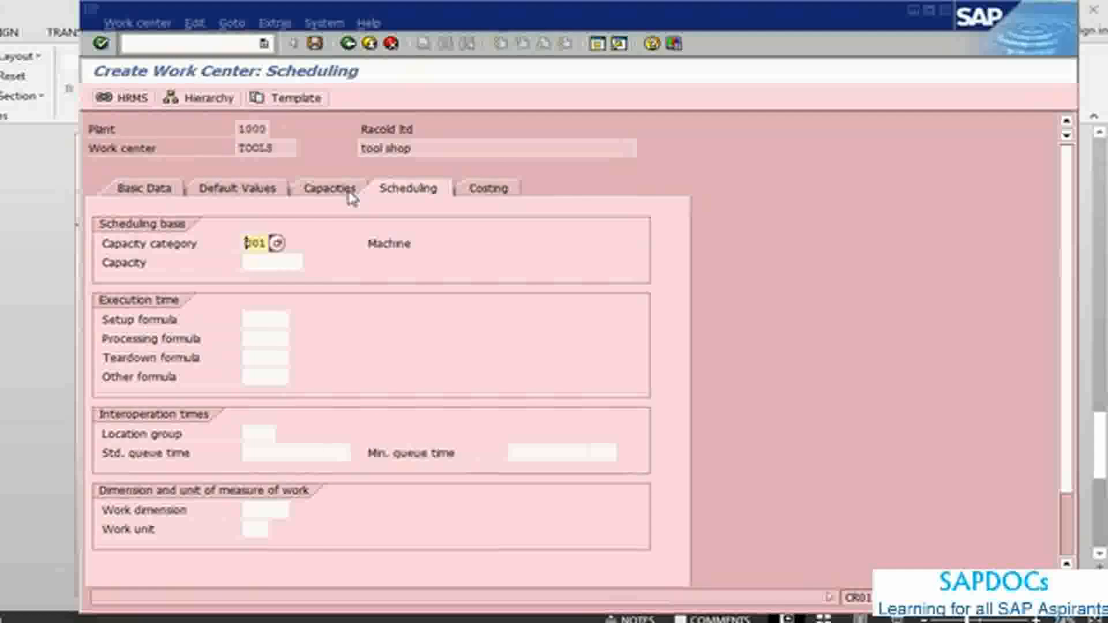
Step: Display the details of setup formula SAP005 in the capacity overview and return to the scheduling data
left_click(341, 192)
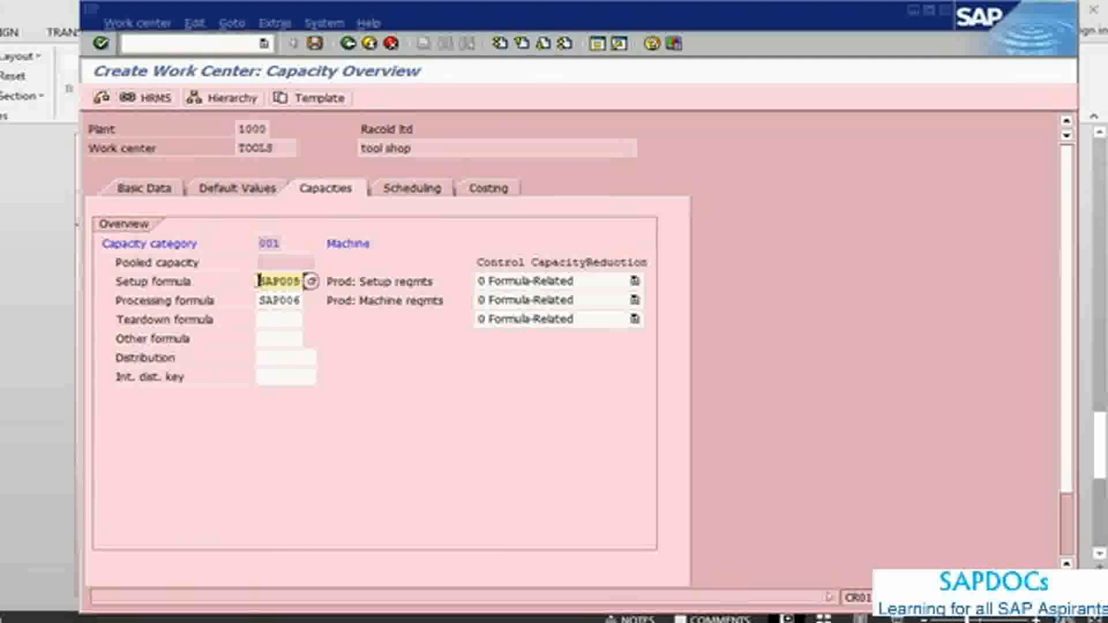
scroll(381, 248, "down", 3)
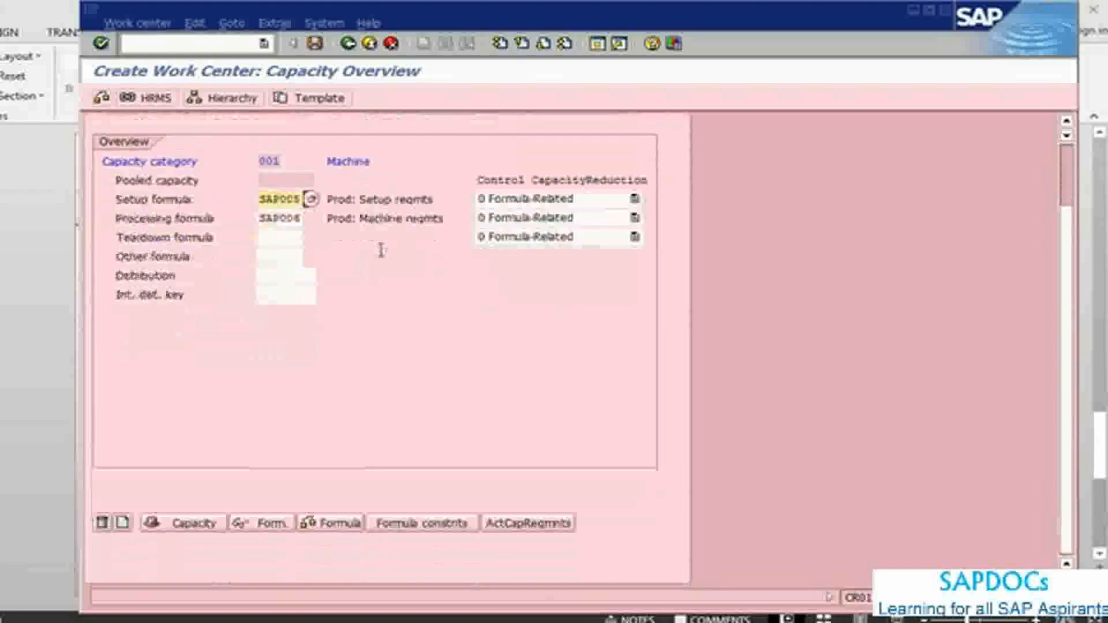
left_click(247, 529)
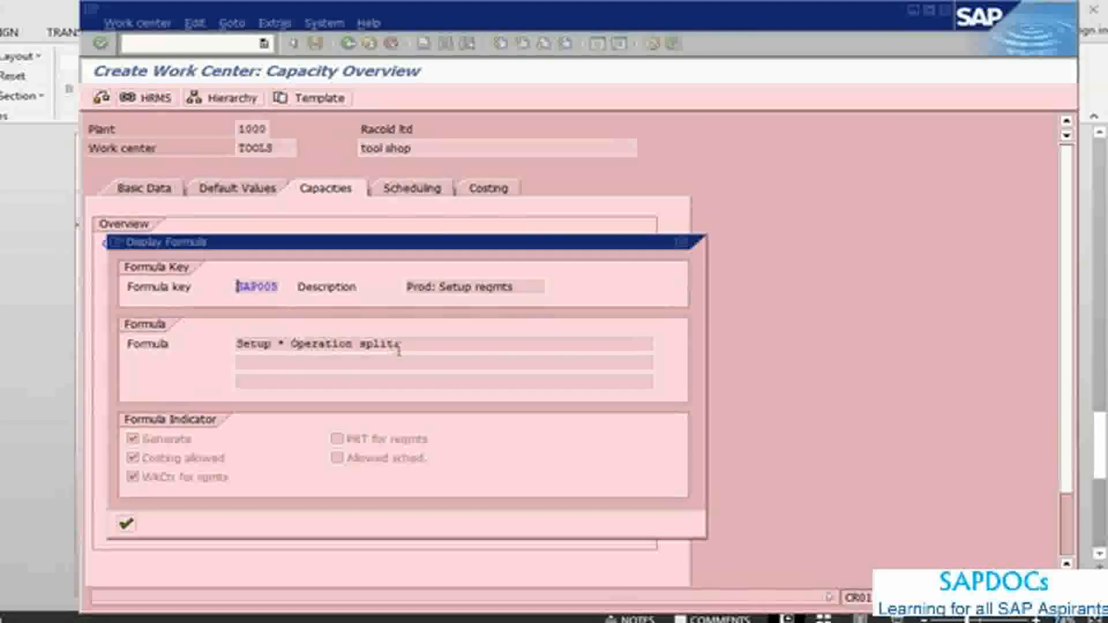
left_click(126, 525)
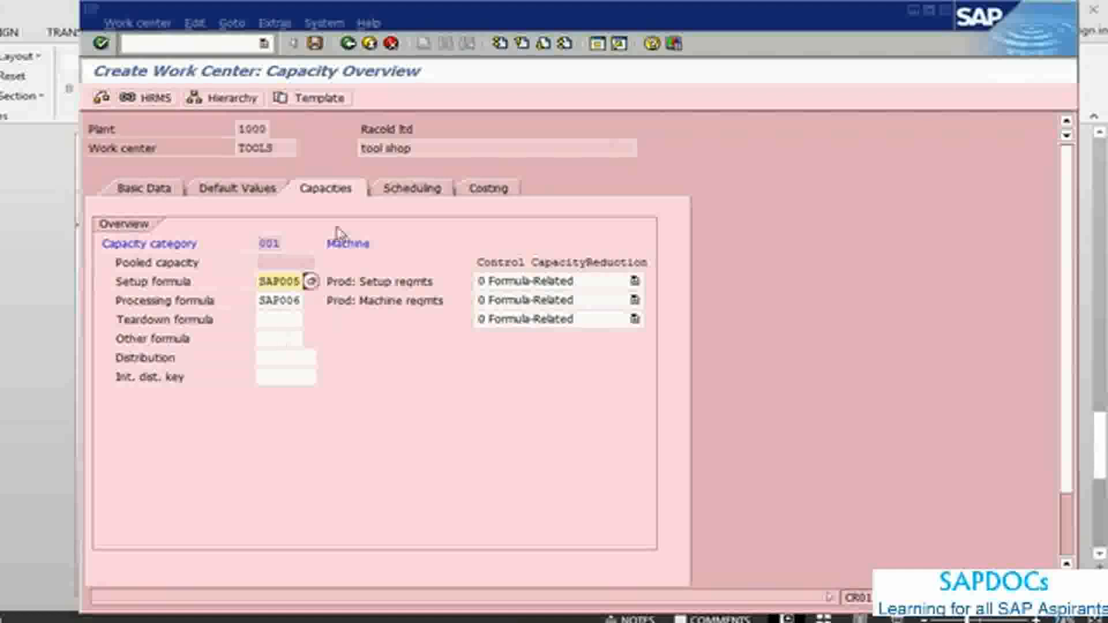
left_click(397, 193)
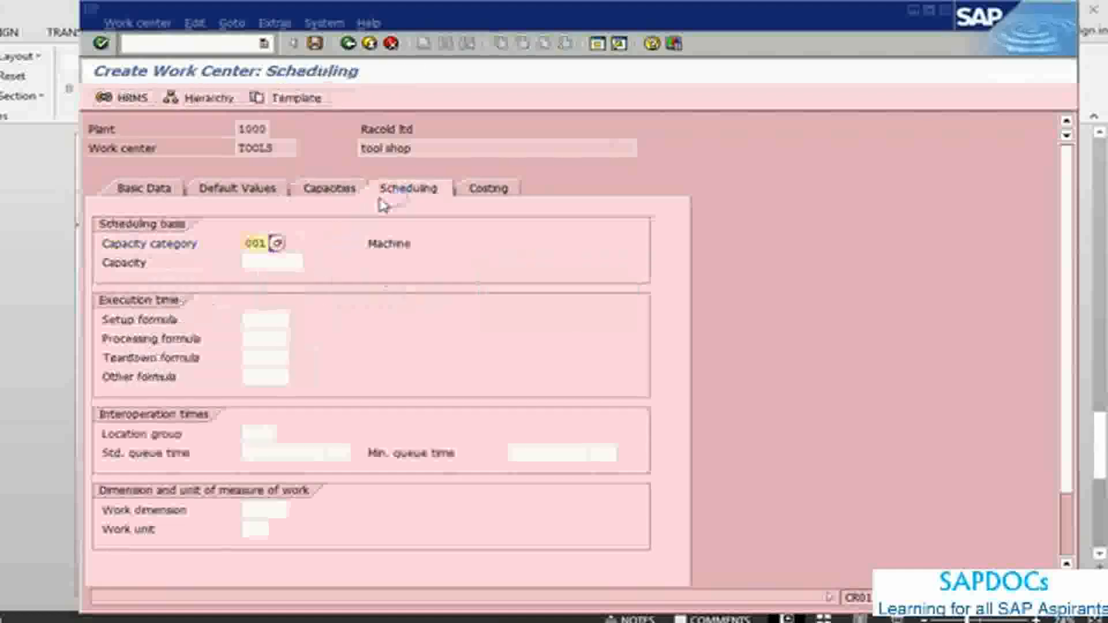
Step: Open the work center's costing data, advance the PowerPoint notes to the costing slide and return to SAP
left_click(279, 321)
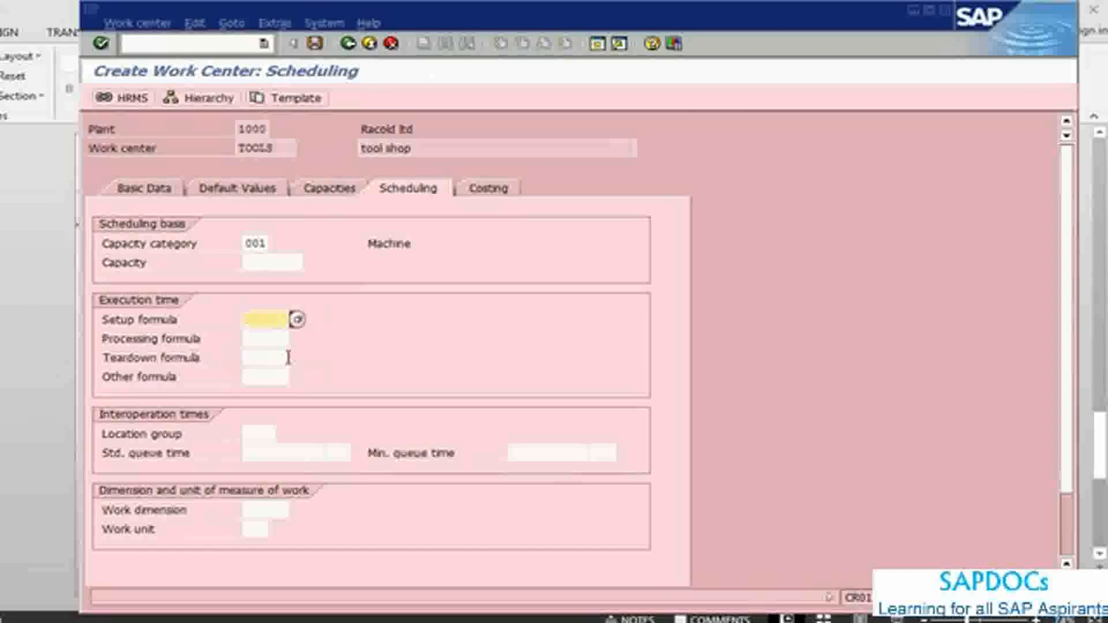
left_click(485, 190)
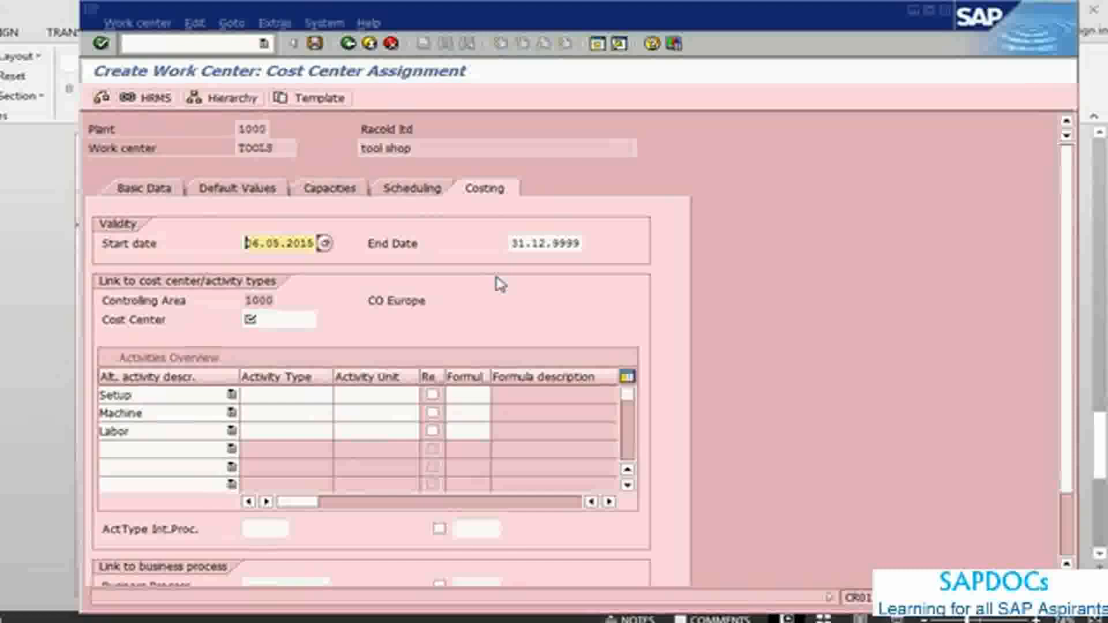
key("alt+Tab")
scroll(278, 345, "down", 1)
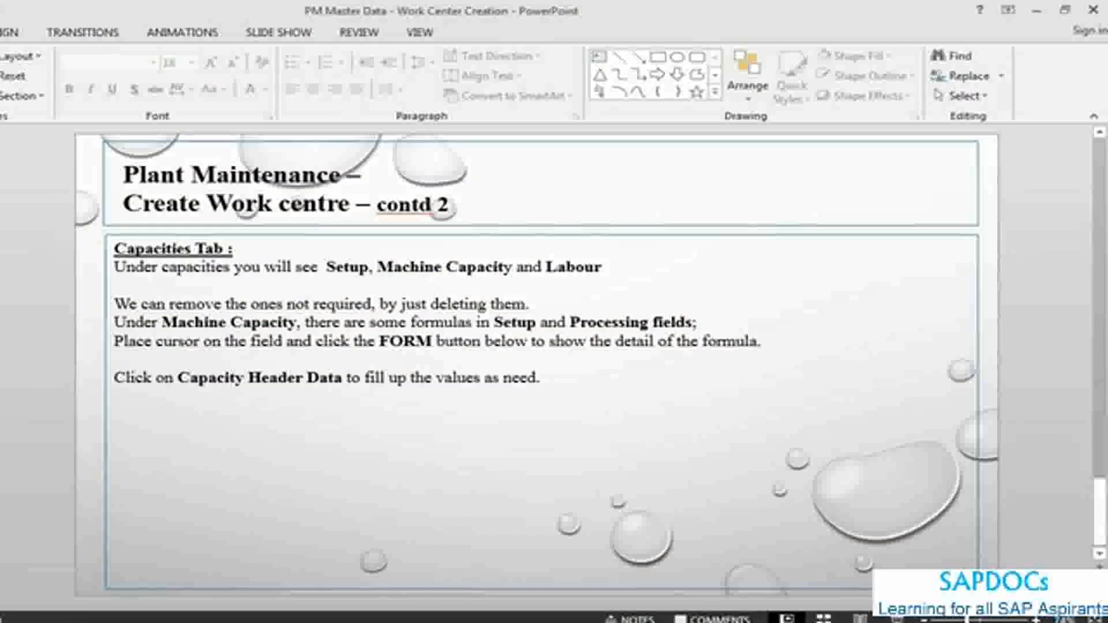
key("alt+Tab")
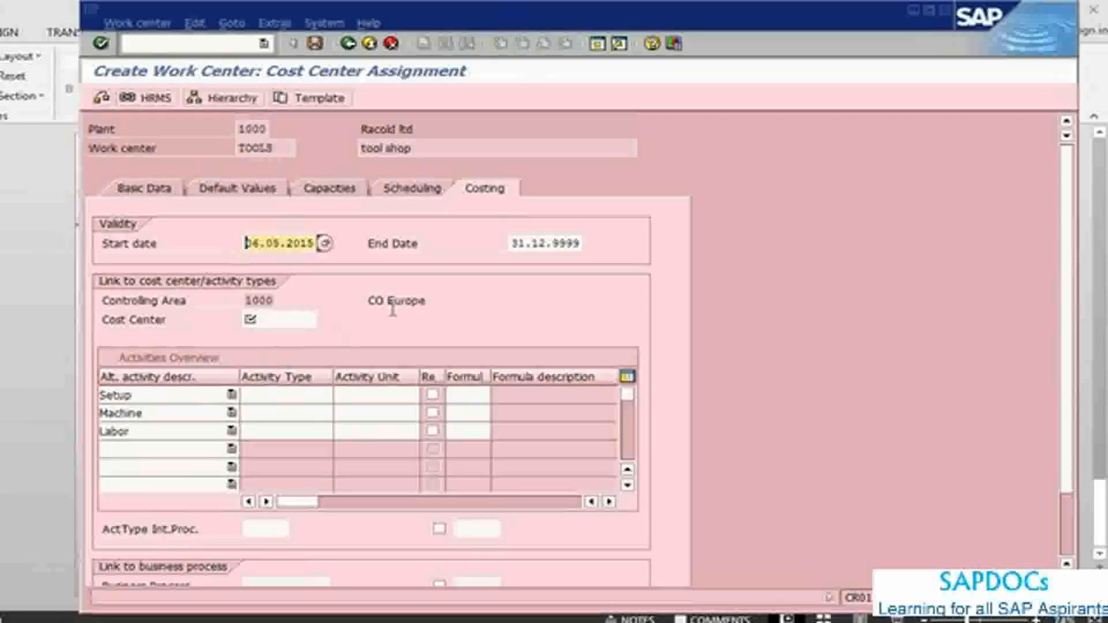
Step: Assign cost center 4230 to the work center
left_click(290, 321)
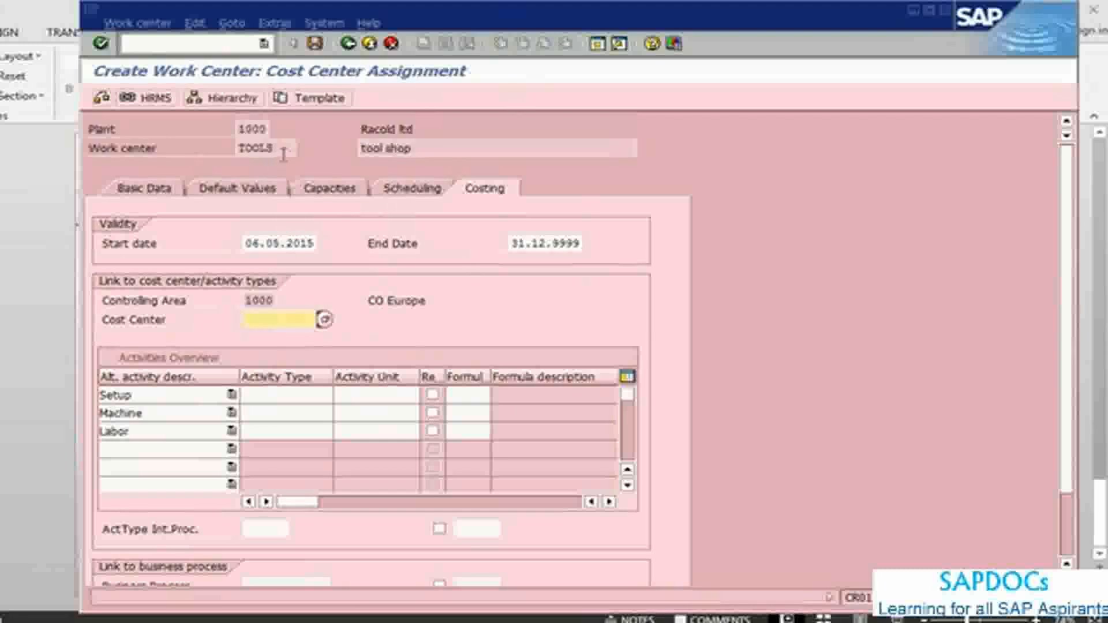
type("4")
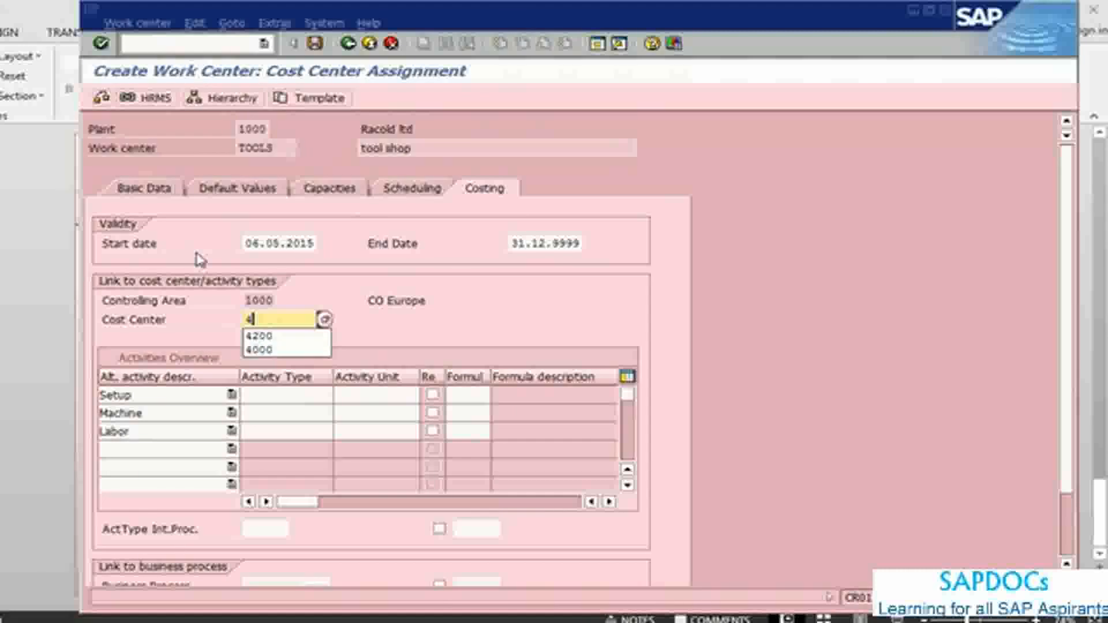
type("230")
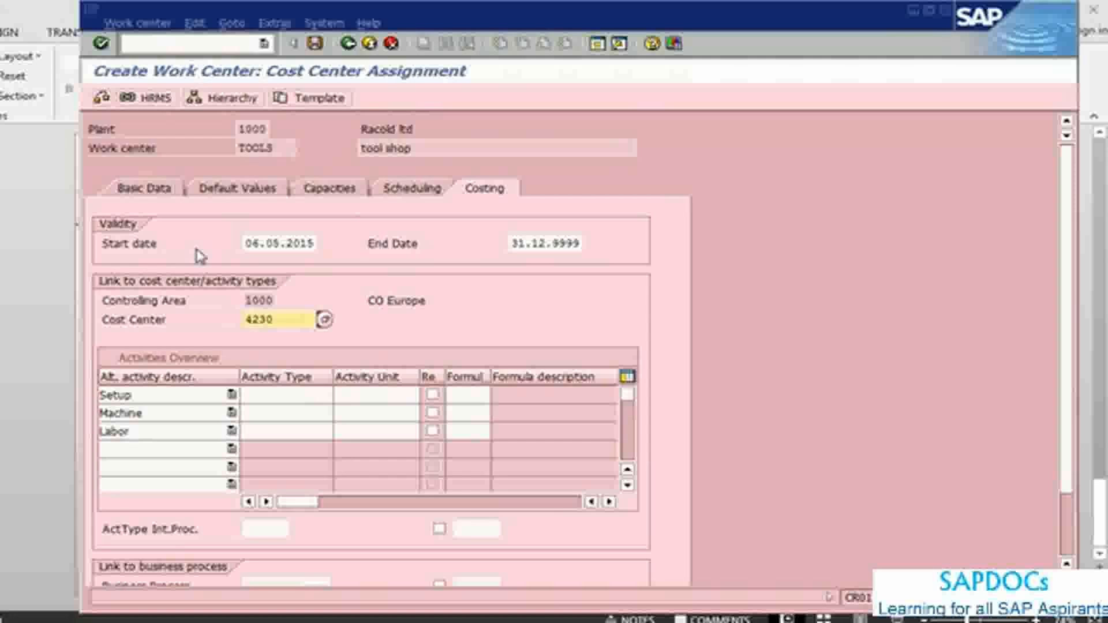
Step: Read the costing notes in PowerPoint and assign activity type 1422, Setup Hours, to the Setup activity in SAP
left_click(292, 396)
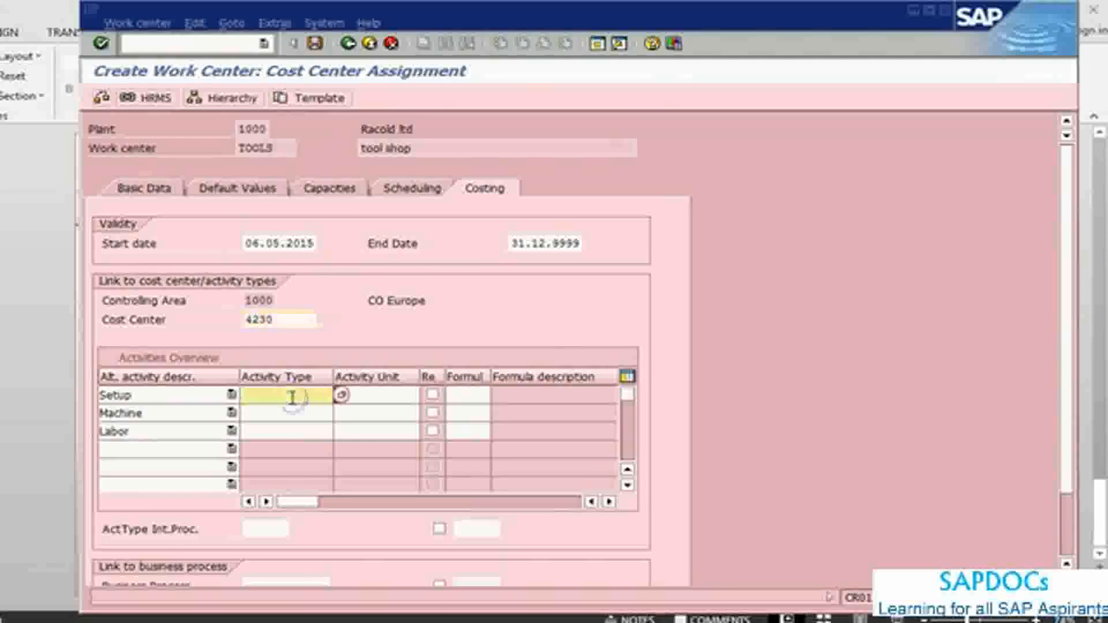
key("alt+Tab")
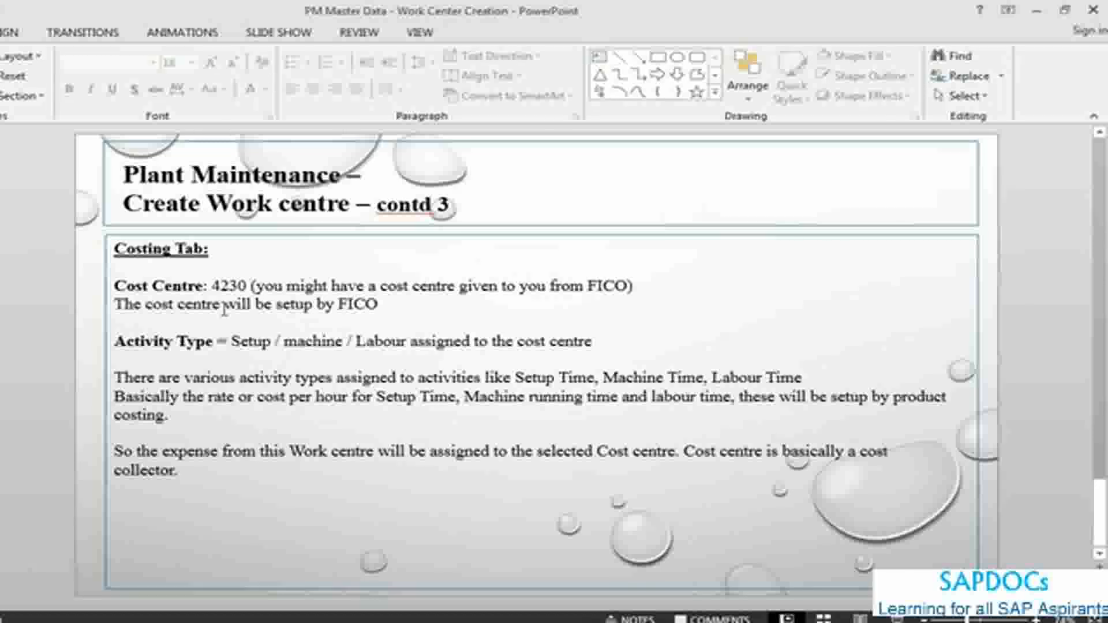
key("alt+Tab")
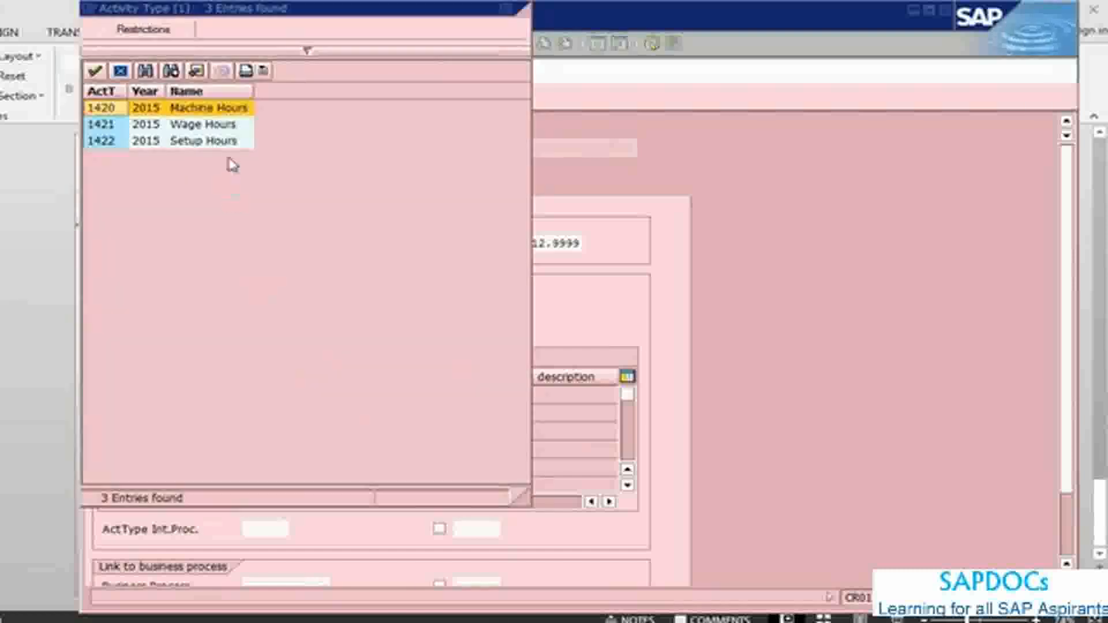
left_click(219, 143)
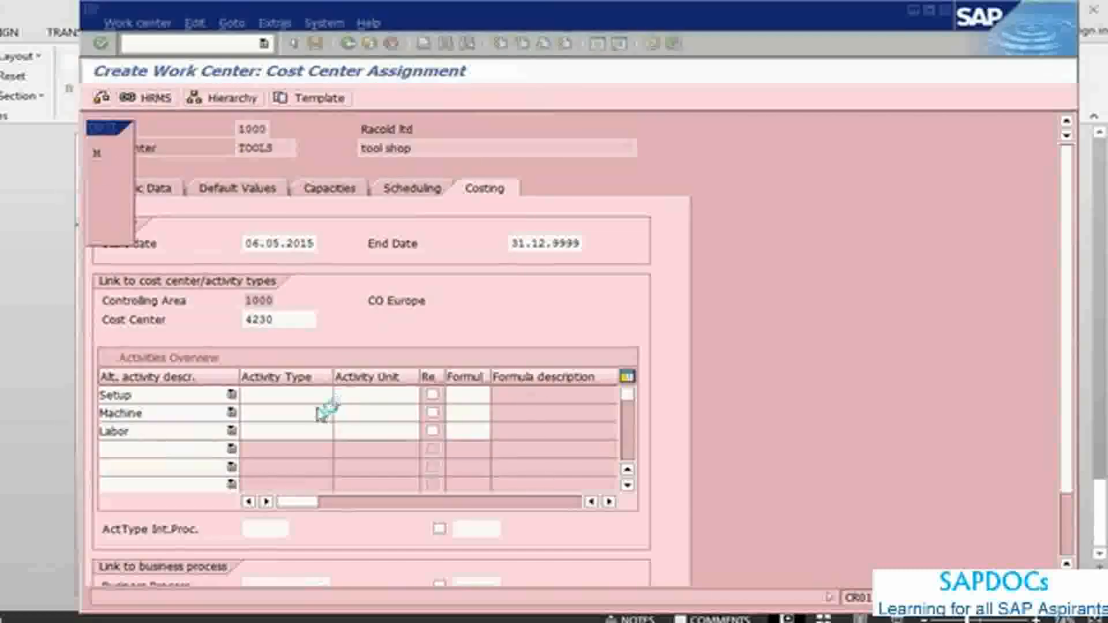
Step: Assign activity type 1420, Machine Hours, to Machine and activity type 1421, Wage Hours, to Labor
left_click(314, 411)
left_click(340, 413)
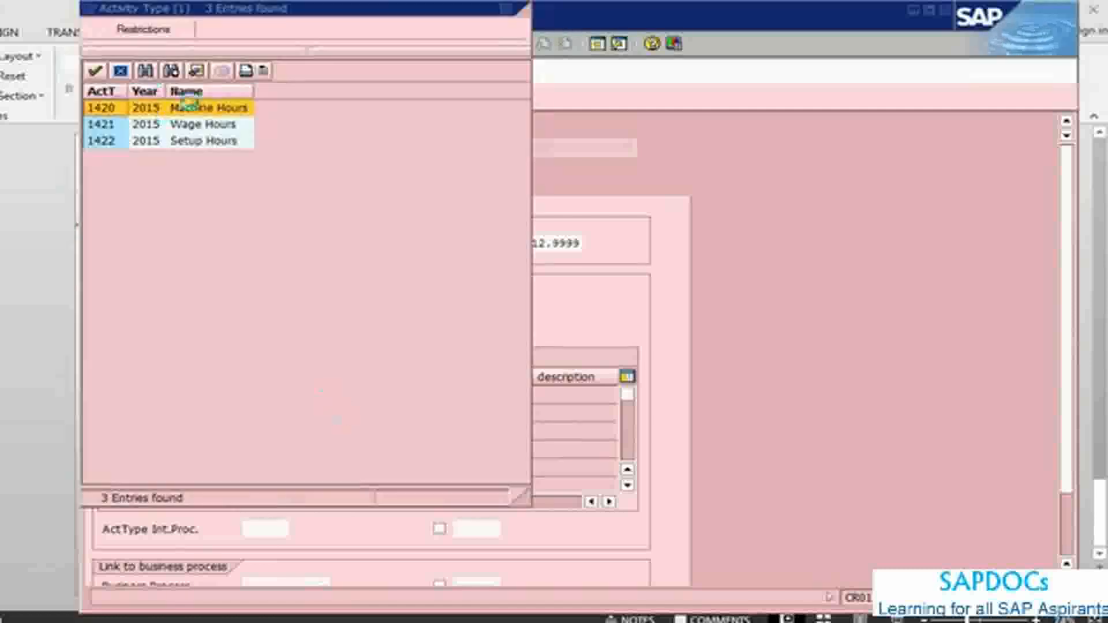
left_click(207, 108)
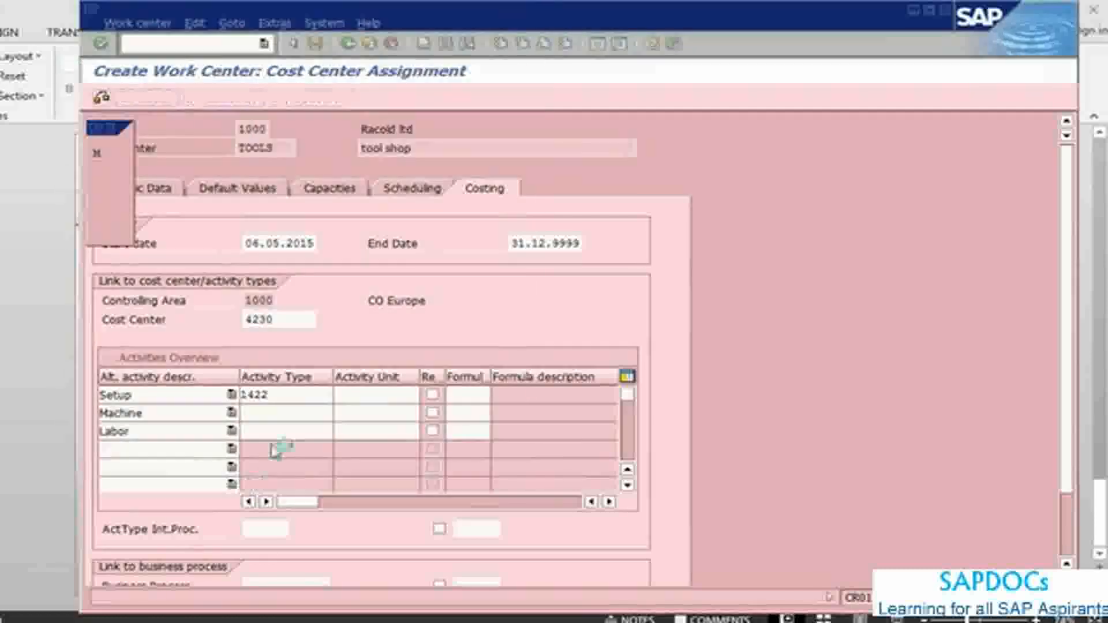
left_click(328, 431)
left_click(340, 431)
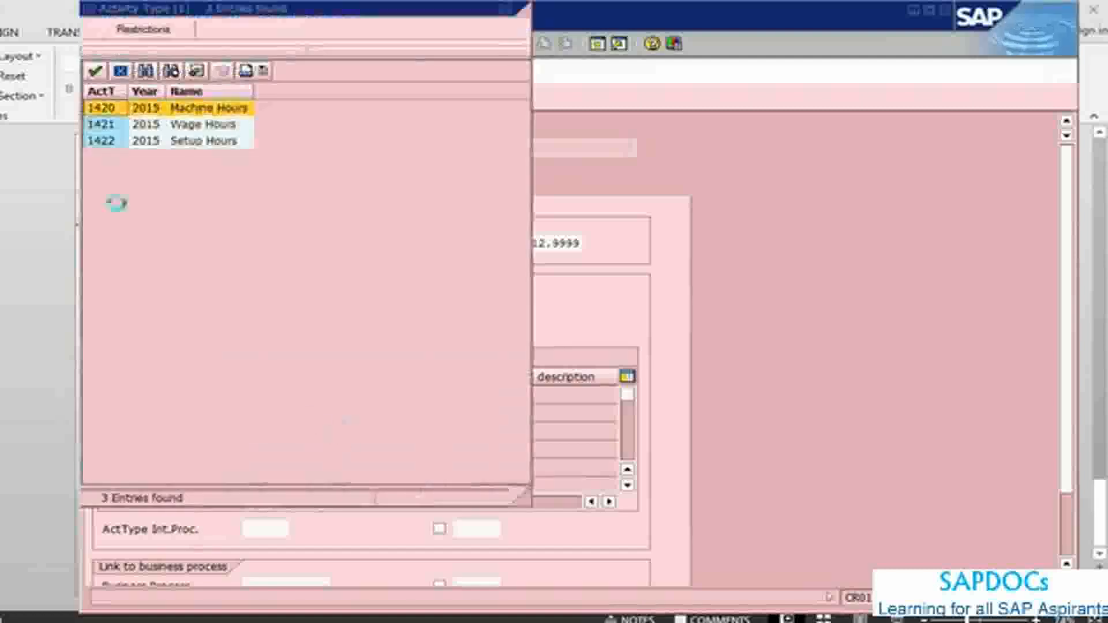
left_click(214, 128)
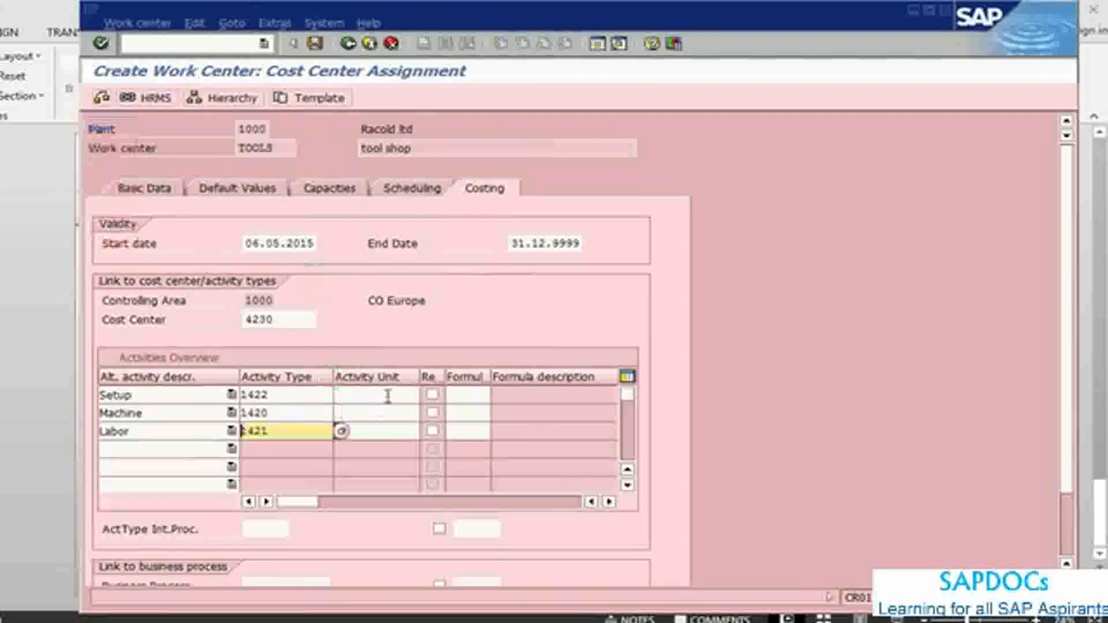
Step: Set the activity units of Setup, Machine and Labor to hr
left_click(388, 396)
type("H")
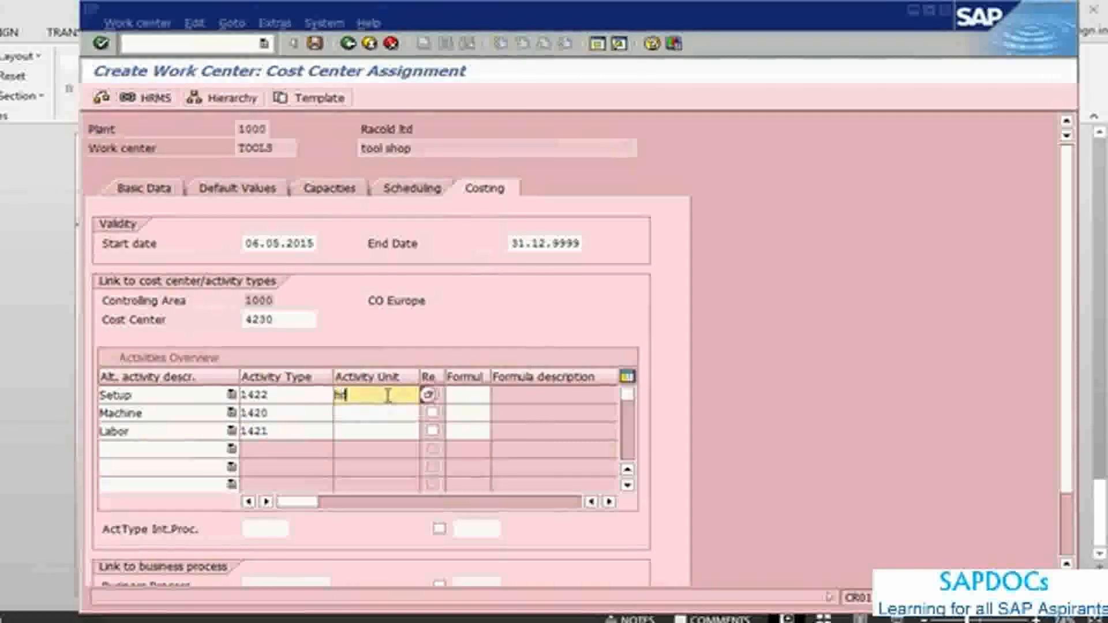
left_click(375, 411)
type("hr")
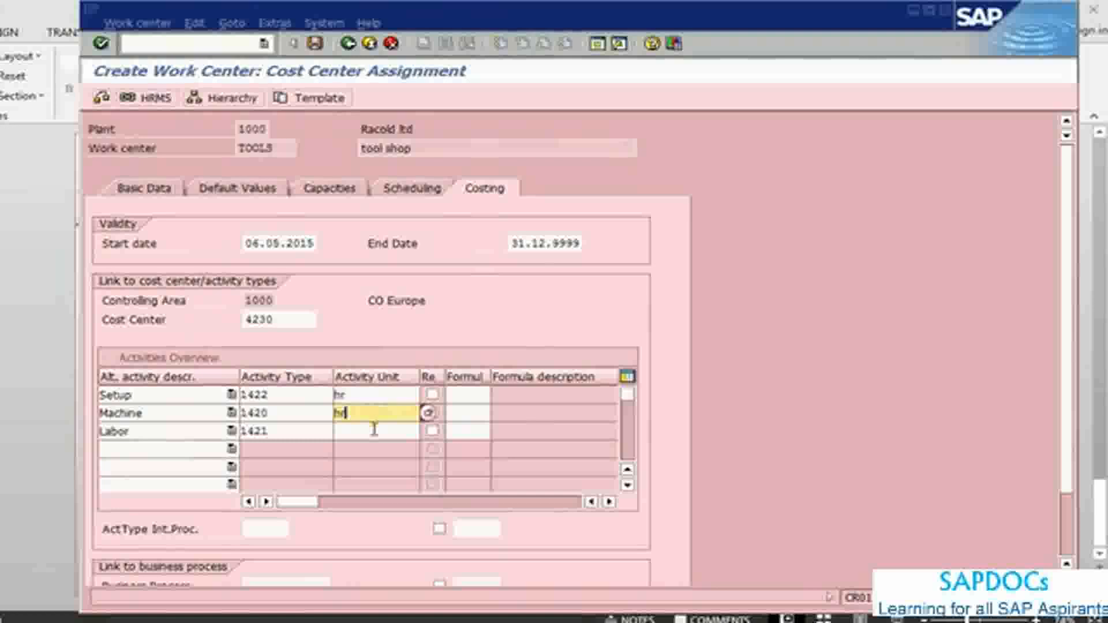
left_click(372, 432)
type("H")
Step: Assign costing formula SAP001, Prod: Setup time, to the Setup activity
left_click(470, 395)
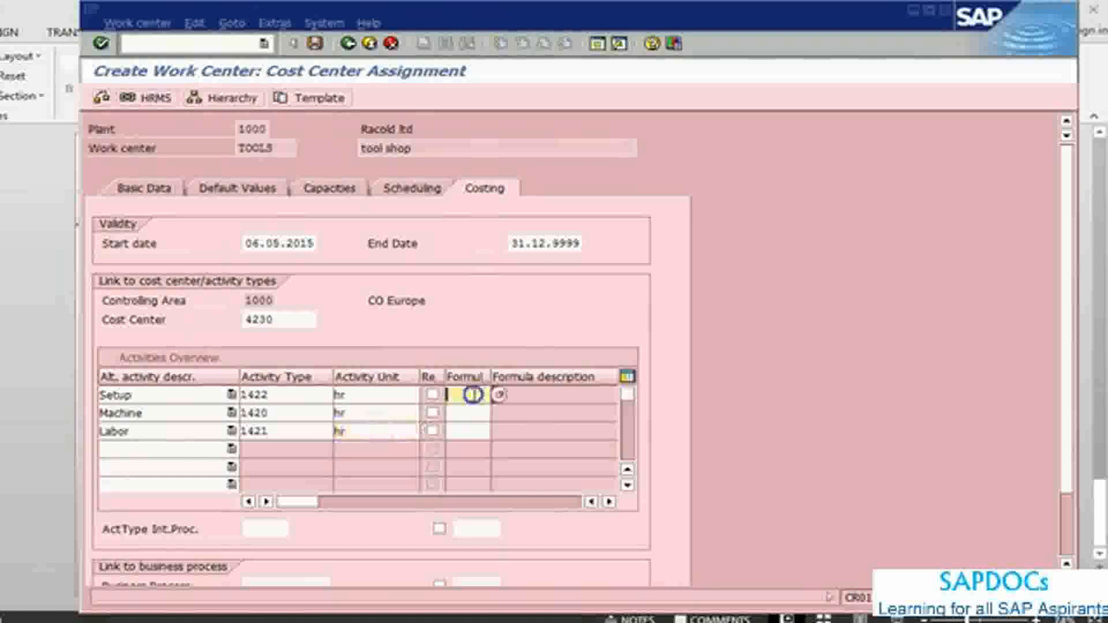
left_click(500, 397)
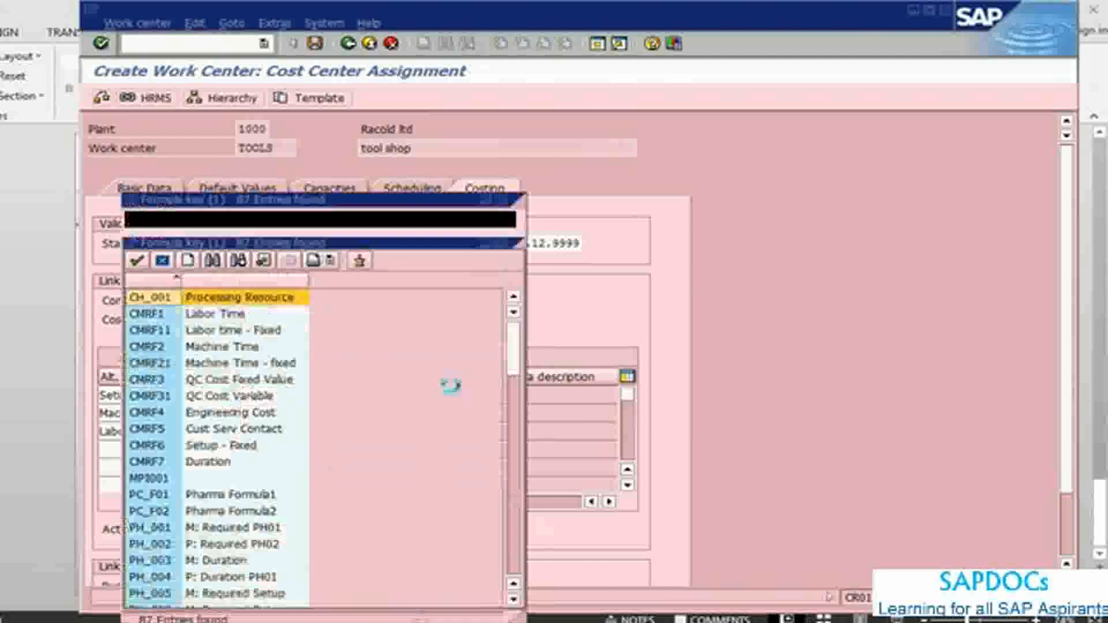
left_click_drag(402, 200, 869, 123)
scroll(813, 295, "down", 5)
scroll(813, 295, "down", 4)
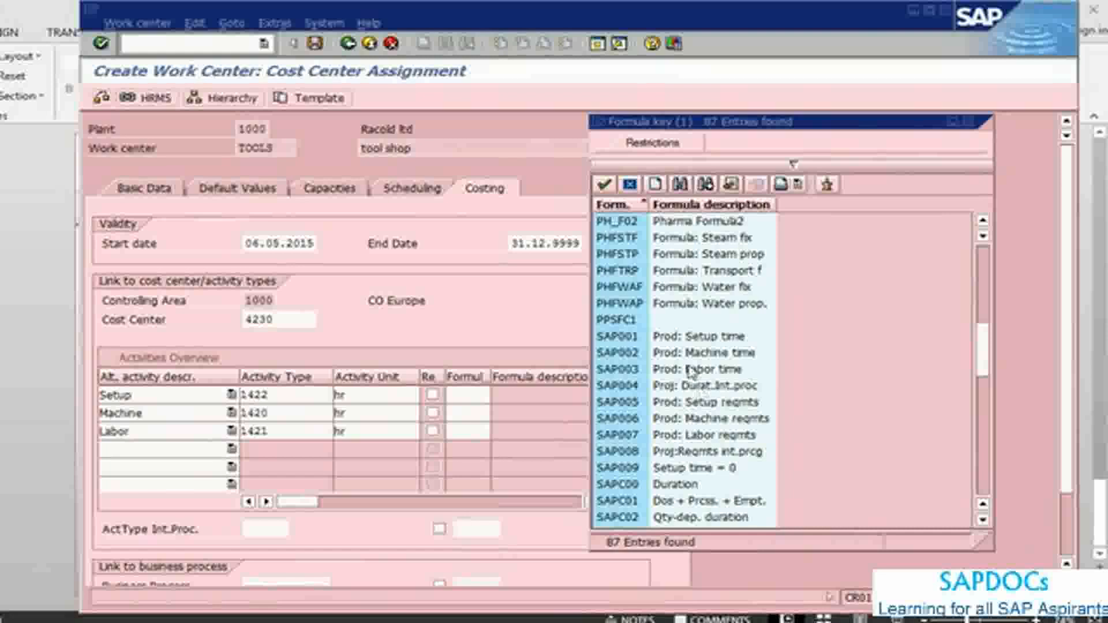
double_click(690, 336)
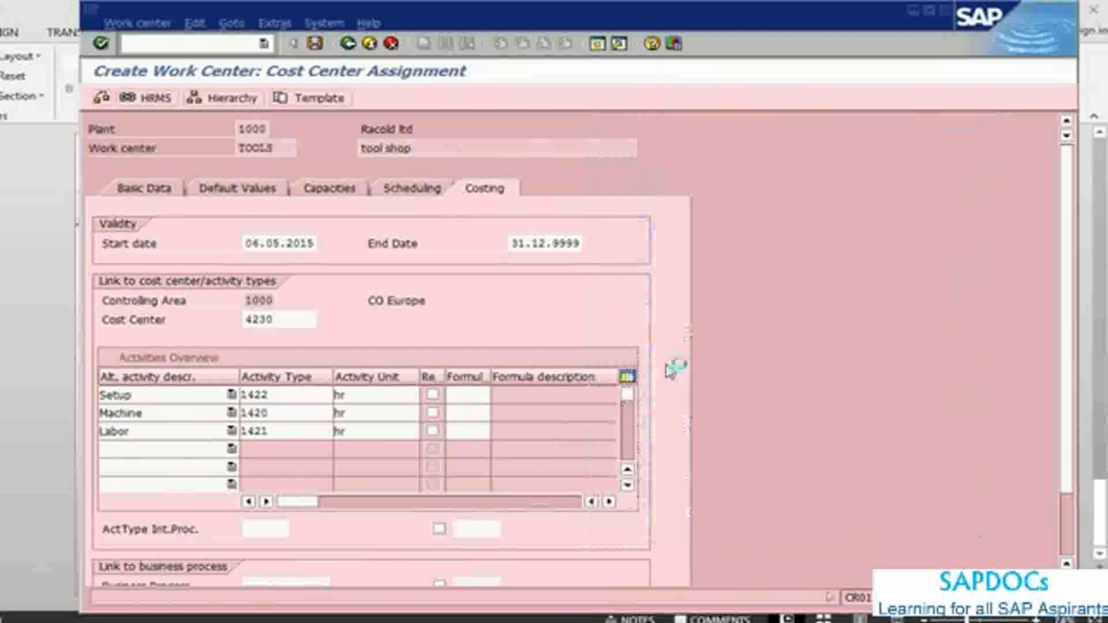
Step: Assign costing formula SAP002, Prod: Machine time, to the Machine activity
left_click(483, 412)
left_click(499, 413)
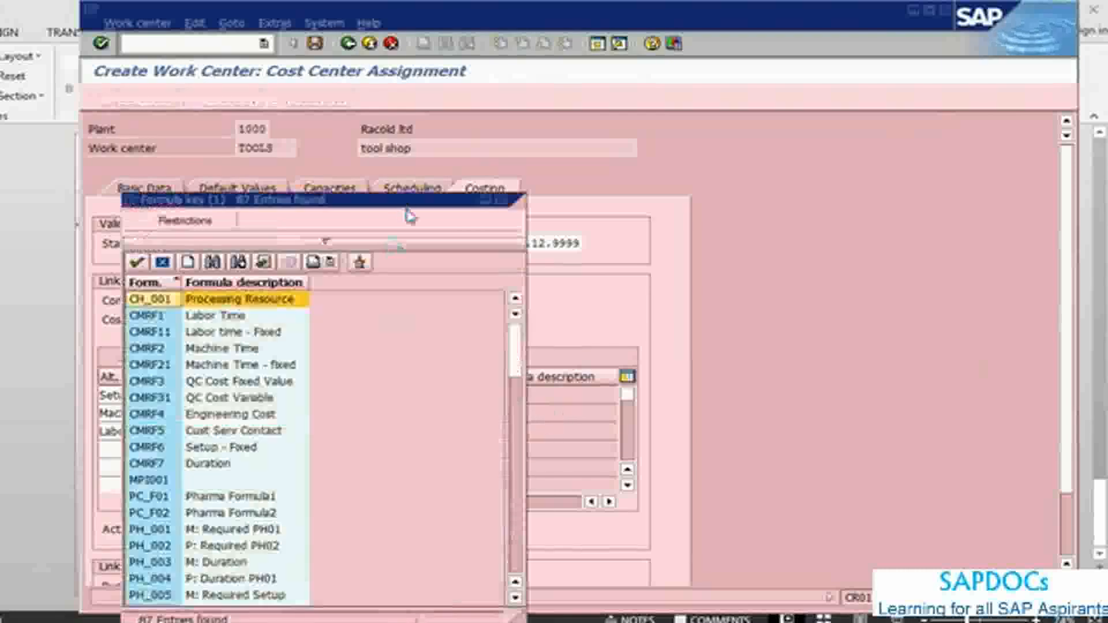
left_click_drag(408, 202, 895, 102)
scroll(903, 224, "down", 6)
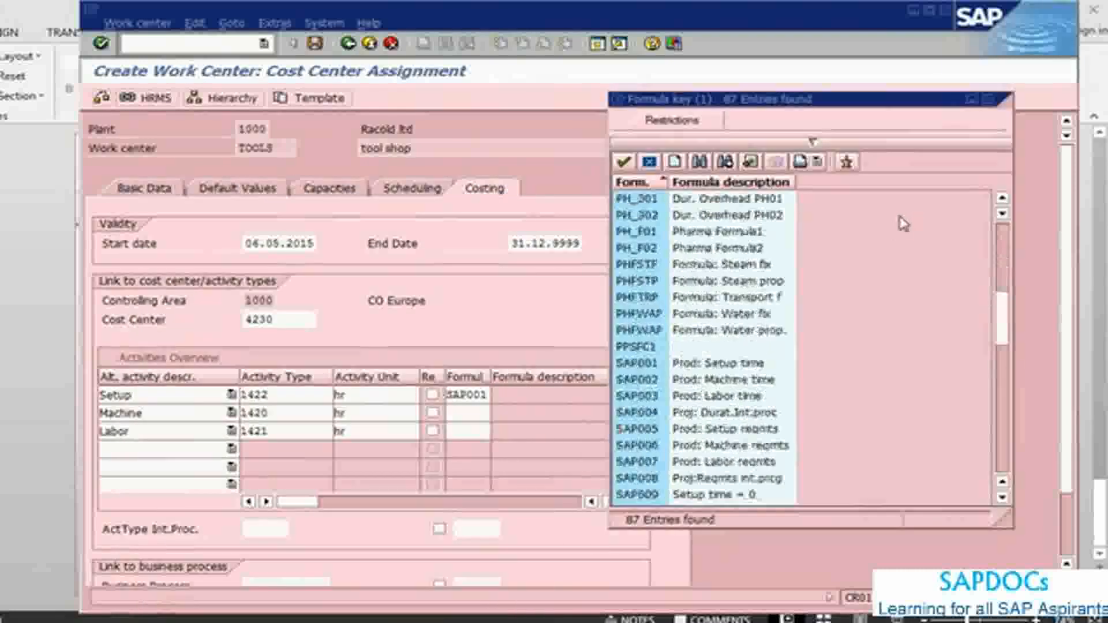
double_click(722, 379)
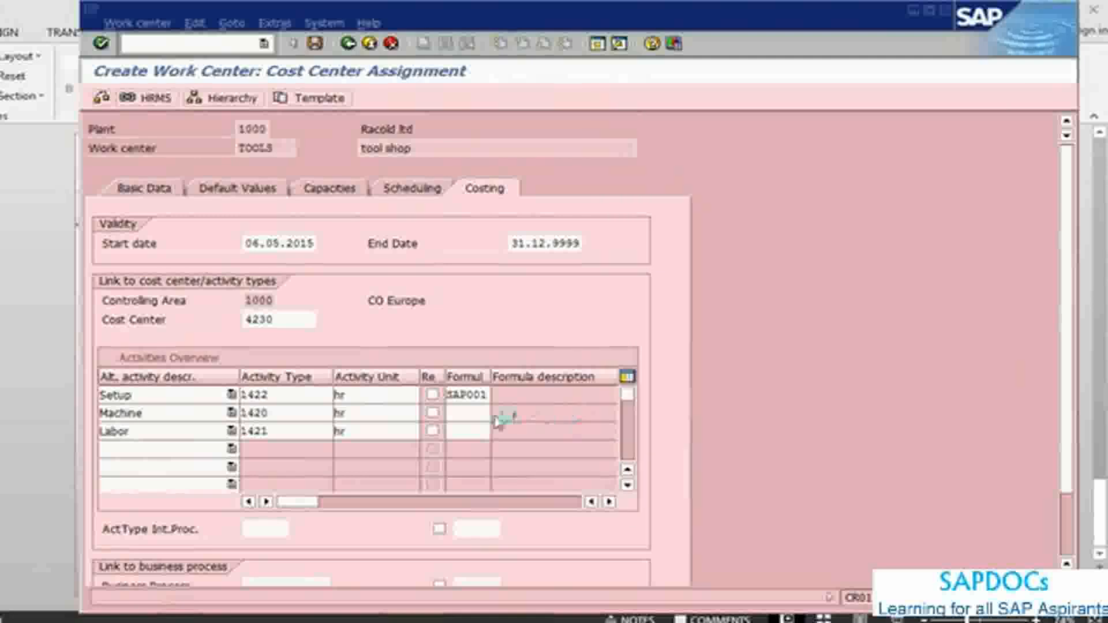
Step: Assign costing formula SAP003, Prod: Labor time, to the Labor activity
left_click(464, 429)
left_click(498, 433)
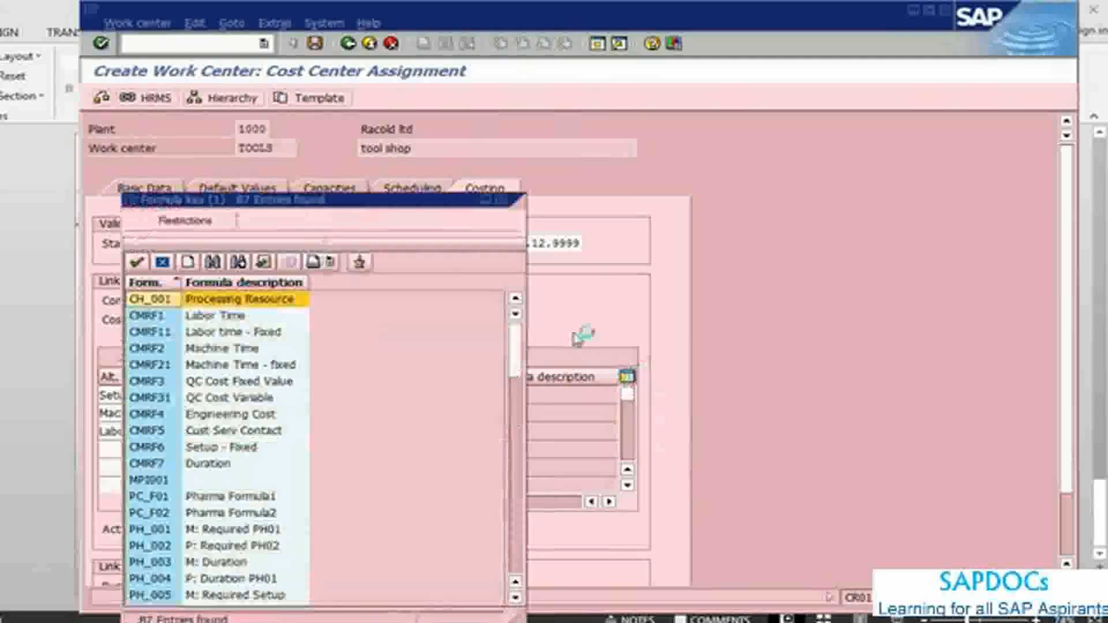
scroll(841, 207, "down", 10)
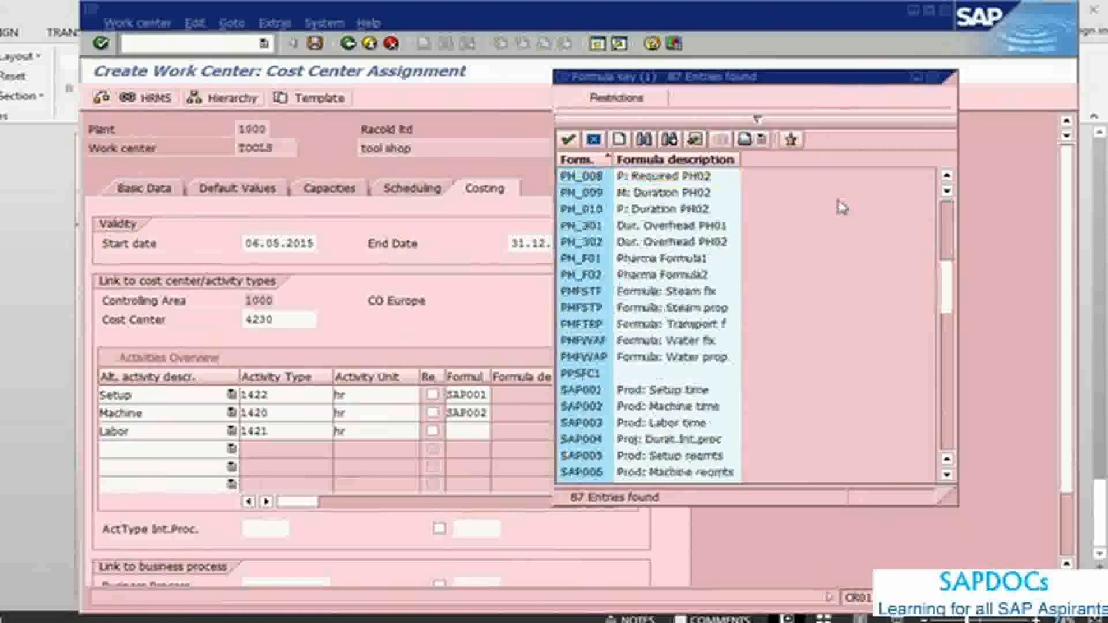
double_click(637, 276)
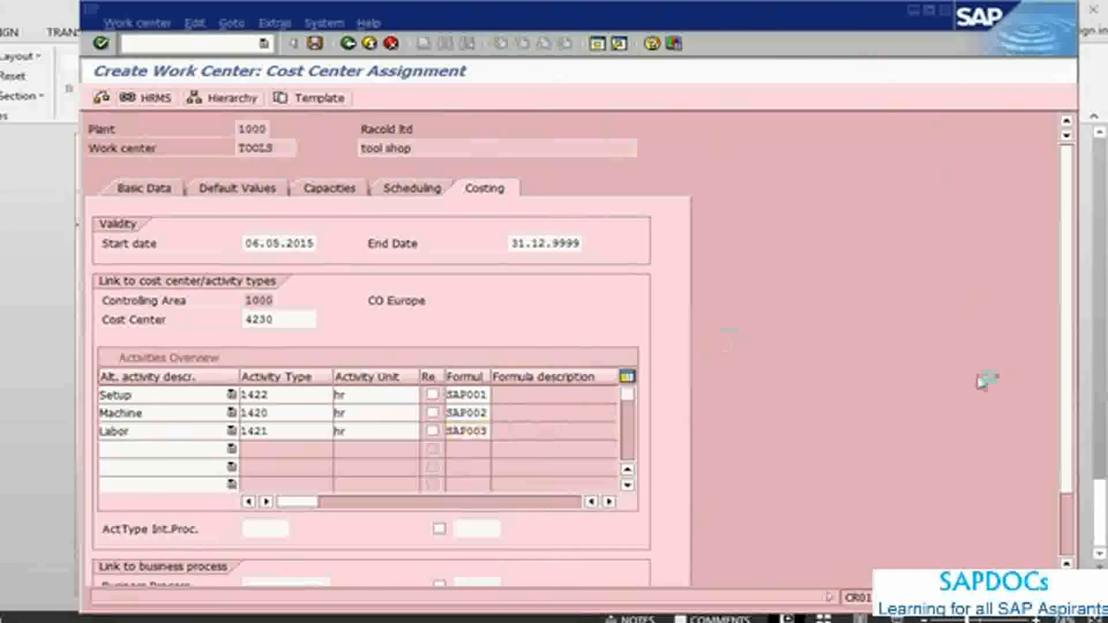
Step: Validate the costing entries and display the definition of the costing formula assigned to the Labor activity
key("Return")
scroll(1067, 508, "down", 3)
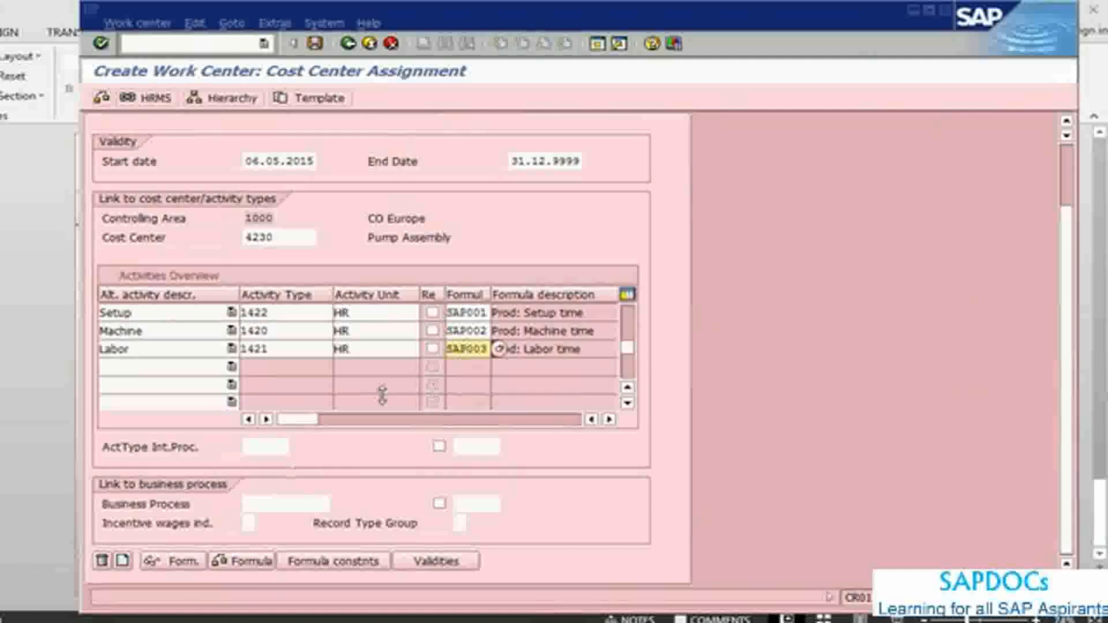
left_click(157, 561)
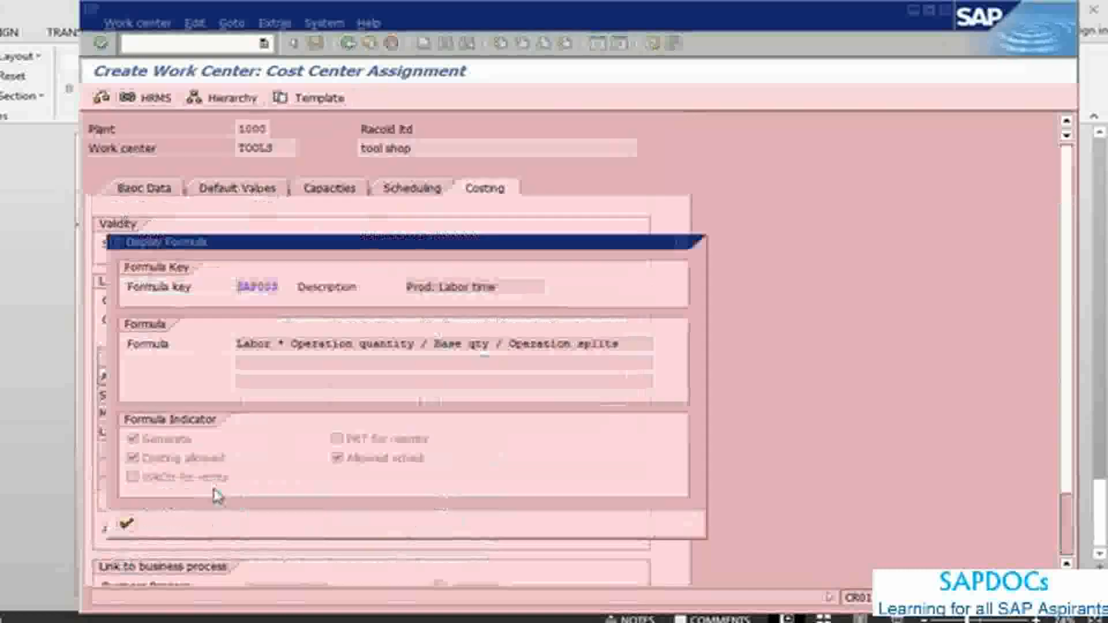
left_click(125, 523)
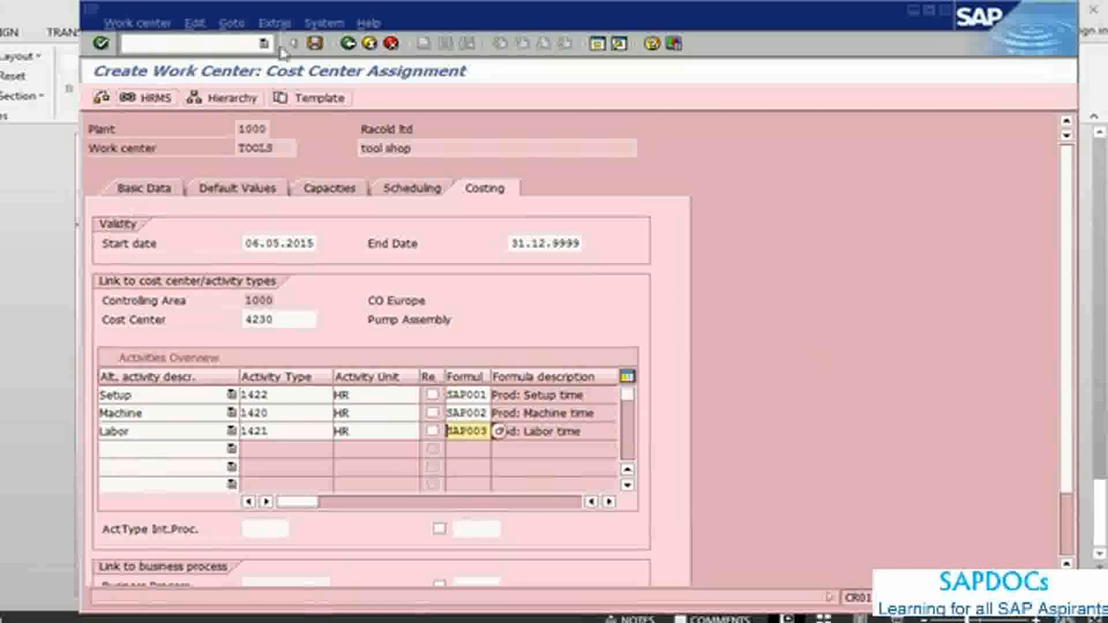
Step: Save the new work center and open the details of the resulting status message
left_click(320, 50)
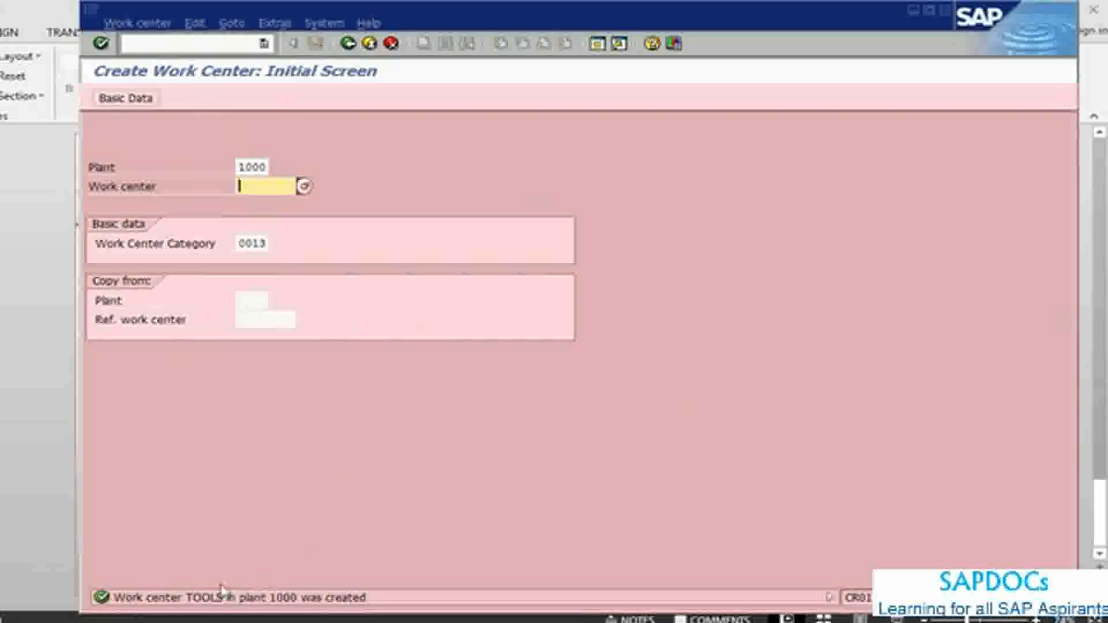
left_click(226, 600)
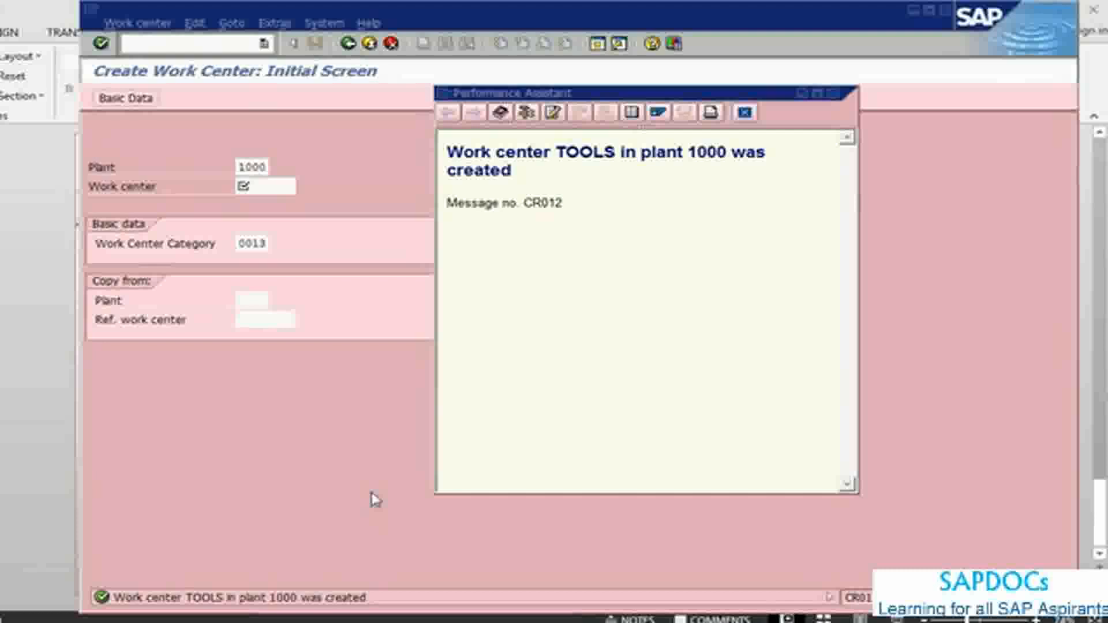
Step: Switch to the PowerPoint presentation and return to the Plant Maintenance Master Data Maintenance slide with the transaction codes
key("alt+Tab")
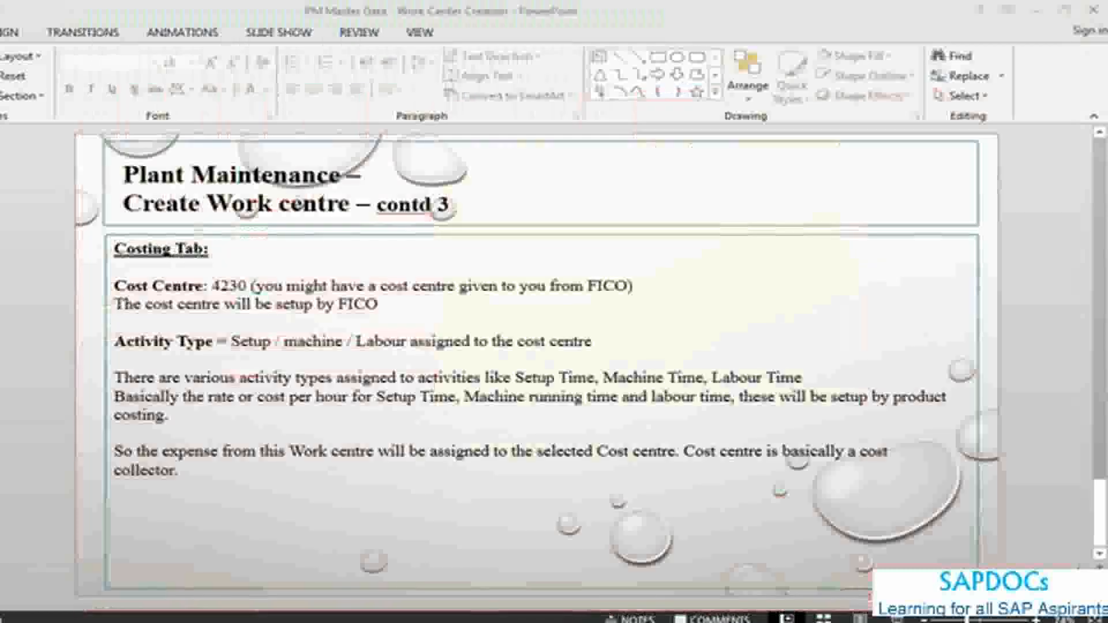
scroll(615, 501, "up", 4)
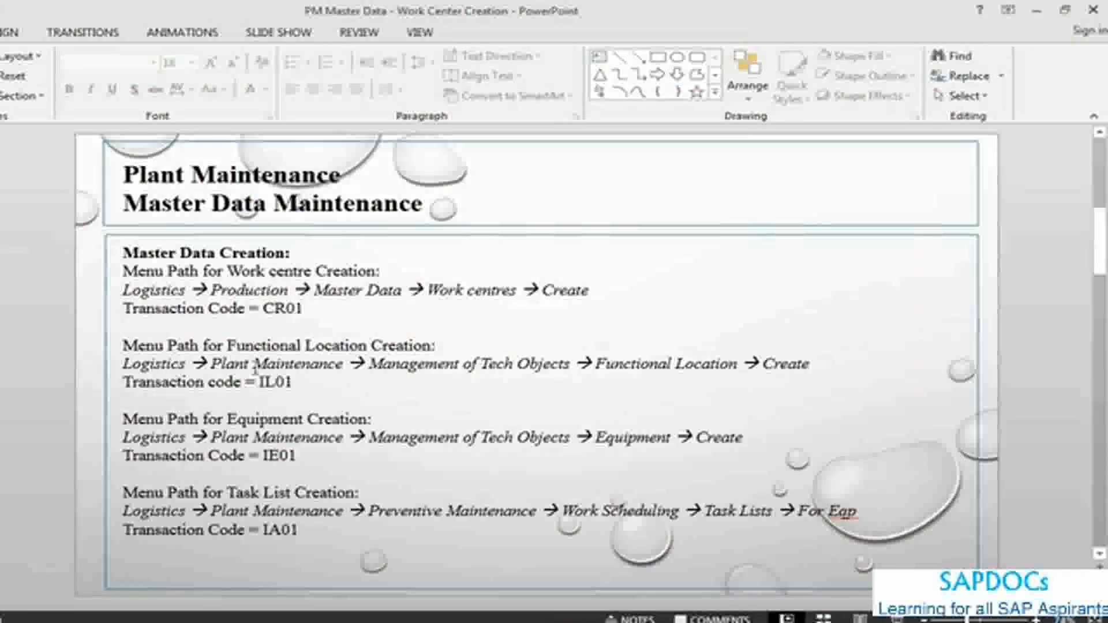